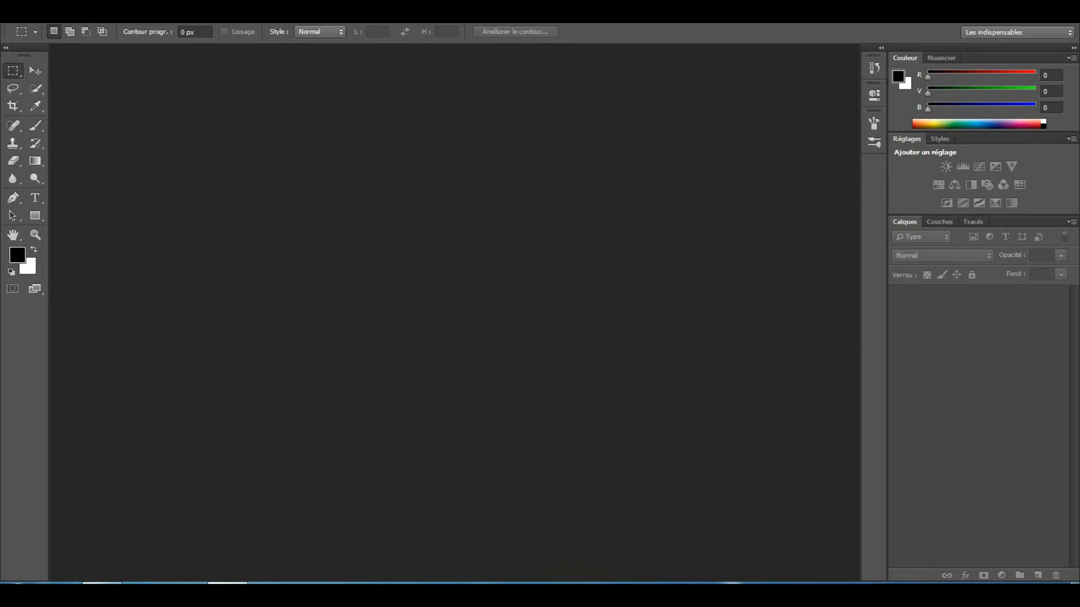
Step: Create an 800 × 600 pixel, 72 ppi RGB document named "d" with a white background and convert the background into a regular layer
click(40, 12)
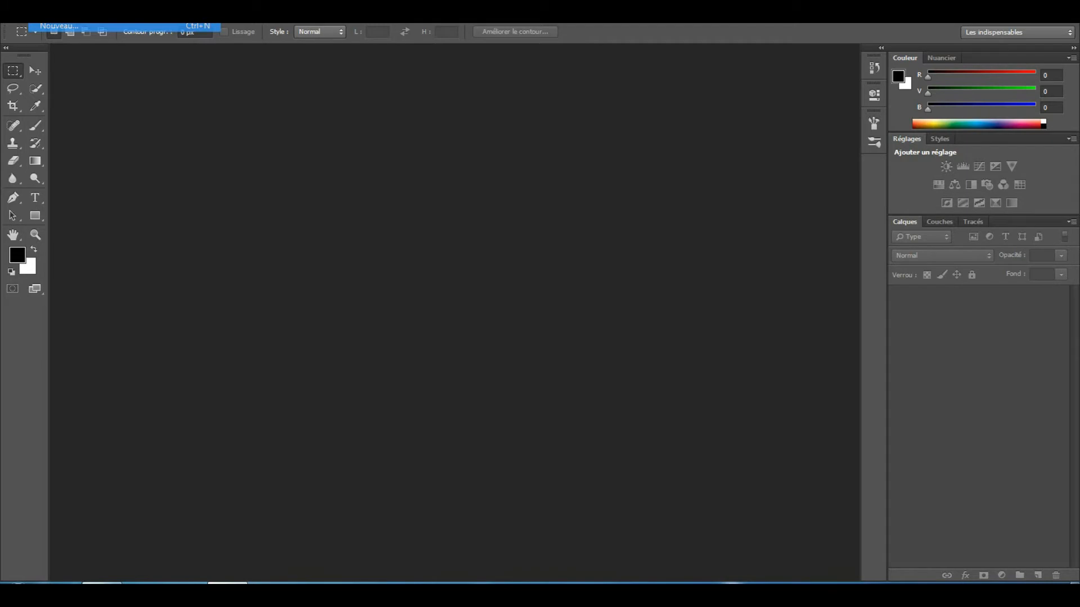
key(ctrl+n)
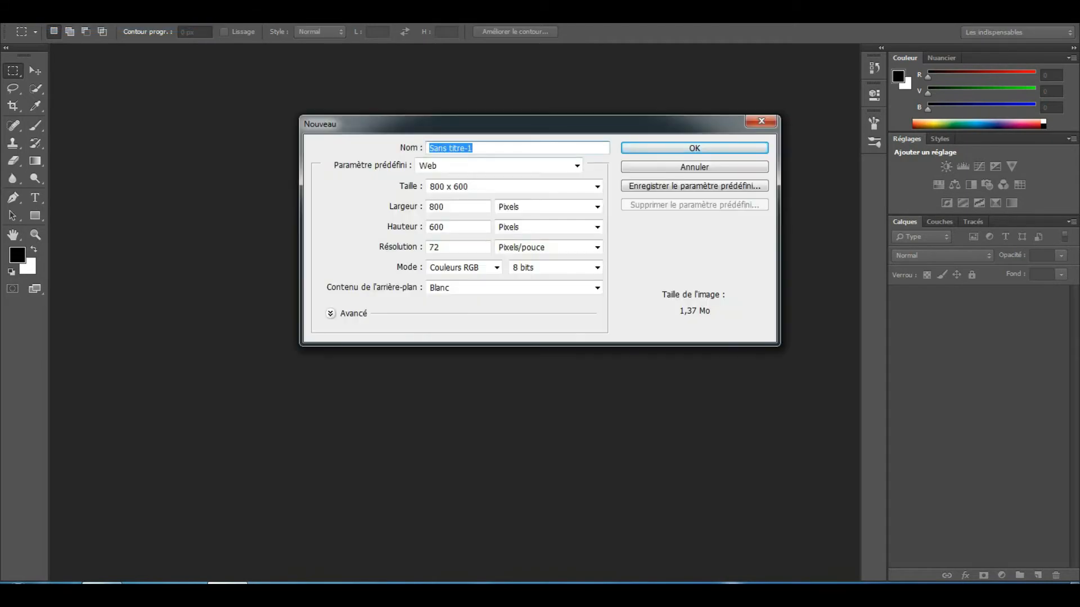
click(473, 149)
key(BackSpace)
key(BackSpace)
key(BackSpace)
key(BackSpace)
key(BackSpace)
key(BackSpace)
key(BackSpace)
key(BackSpace)
key(BackSpace)
key(BackSpace)
key(BackSpace)
key(BackSpace)
text(d)
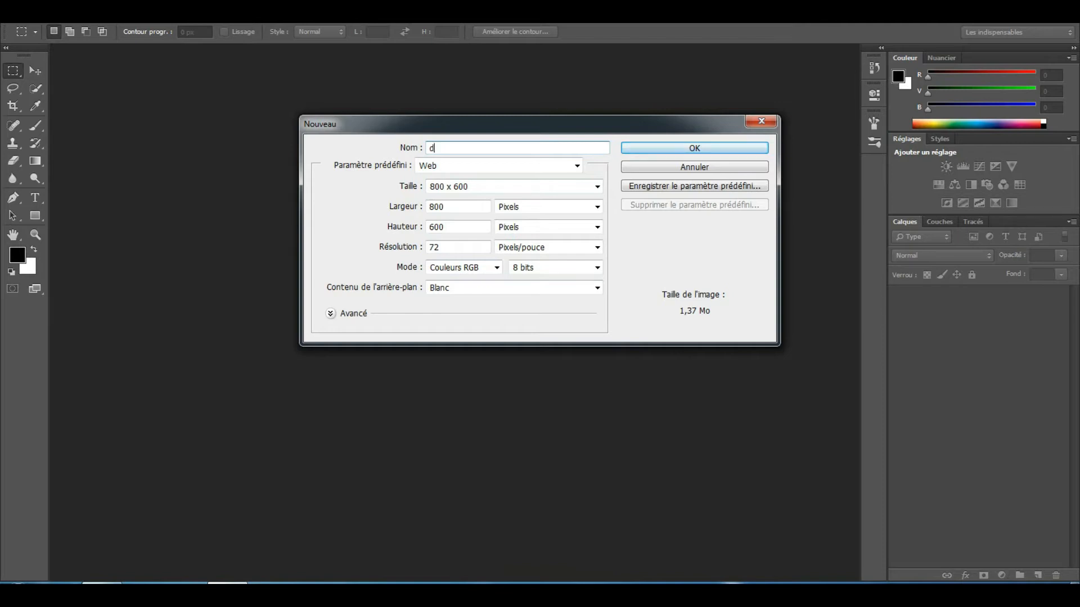
key(Return)
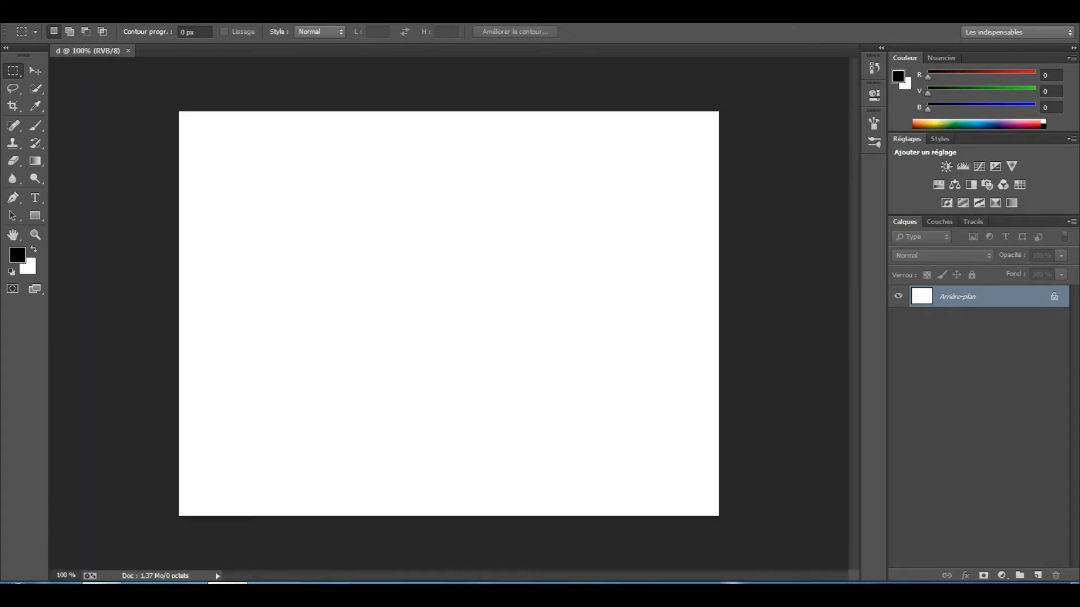
double_click(957, 297)
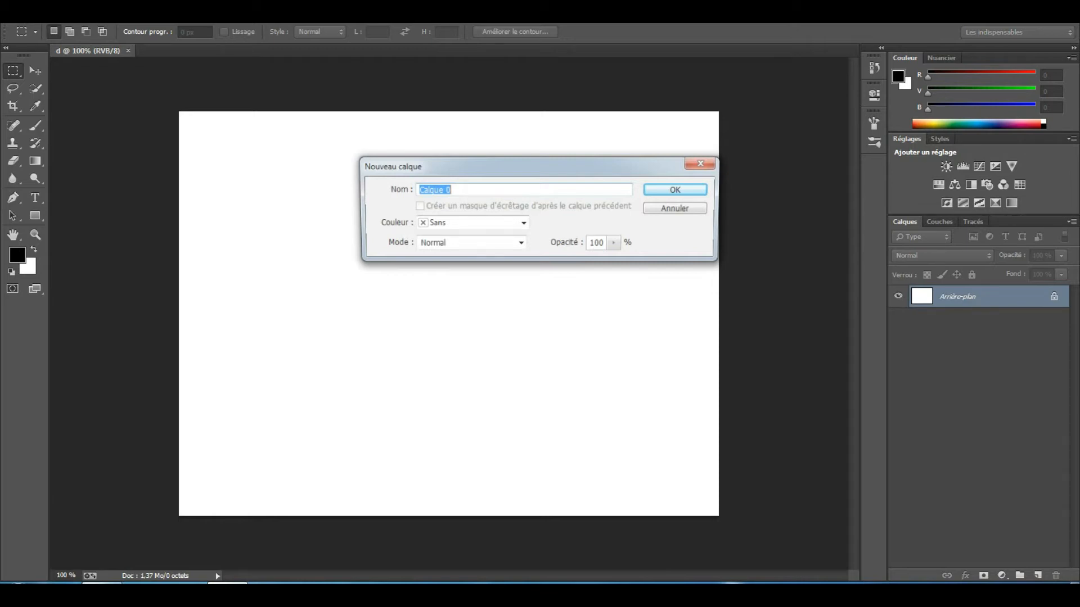
key(Return)
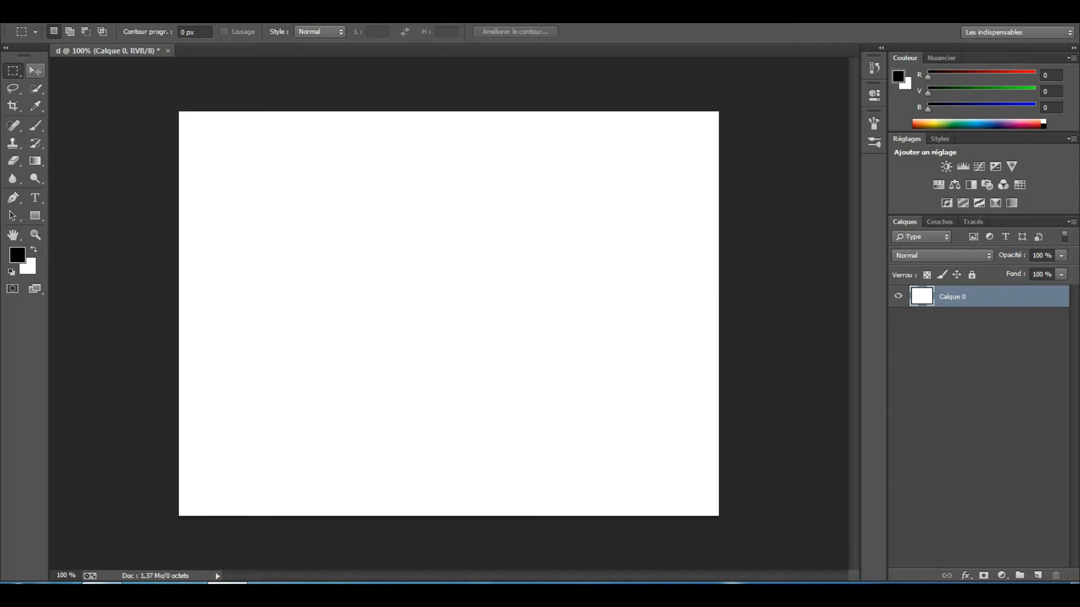
Step: Make a wide rectangular marquee selection across the upper part of the canvas
click(35, 70)
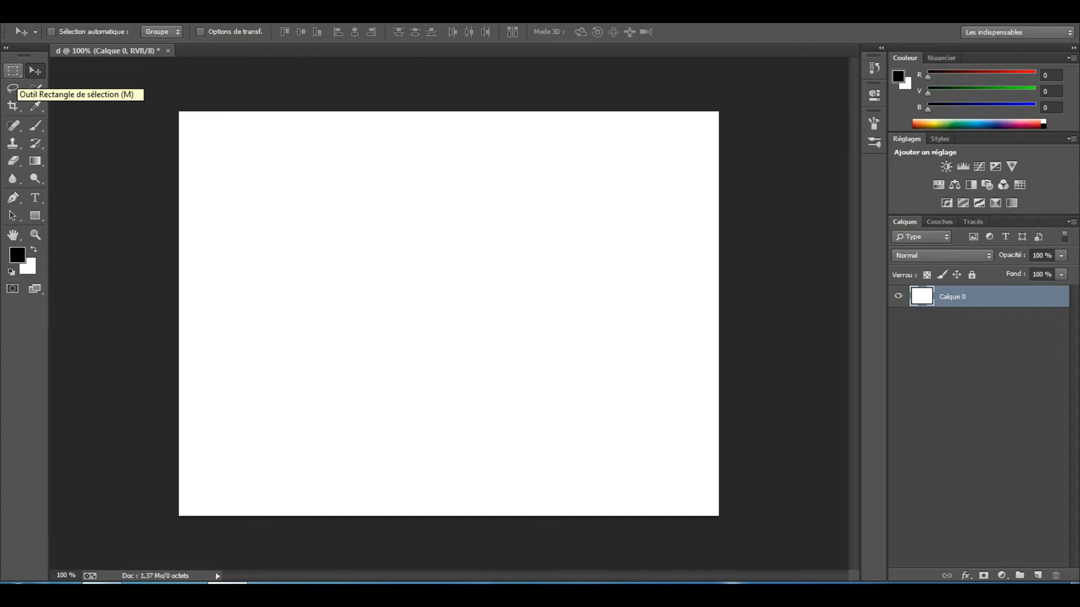
click(13, 70)
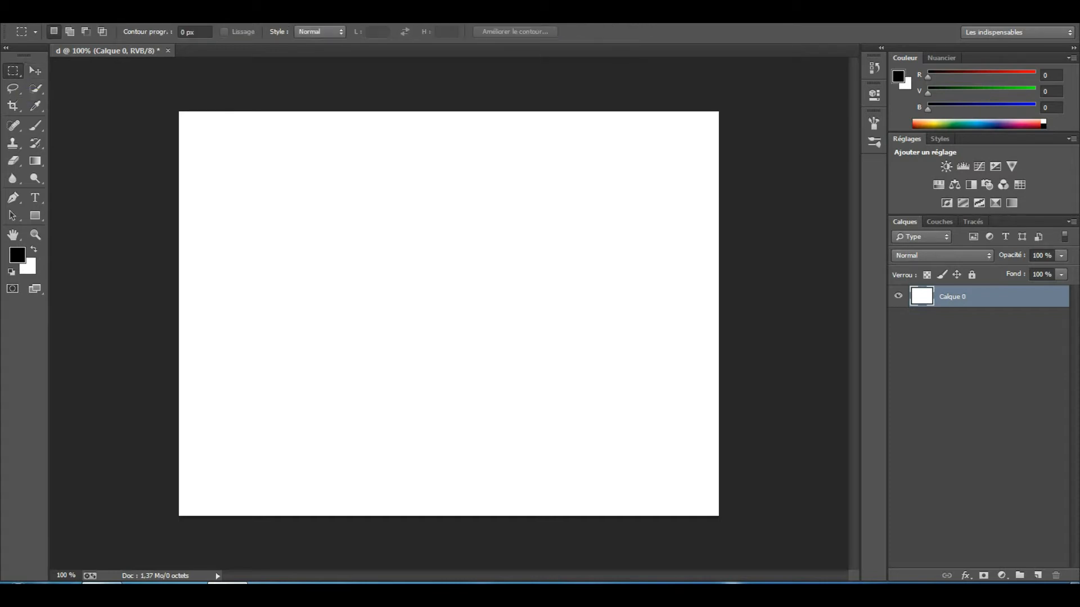
right_click(13, 71)
click(73, 70)
drag(234, 162, 571, 224)
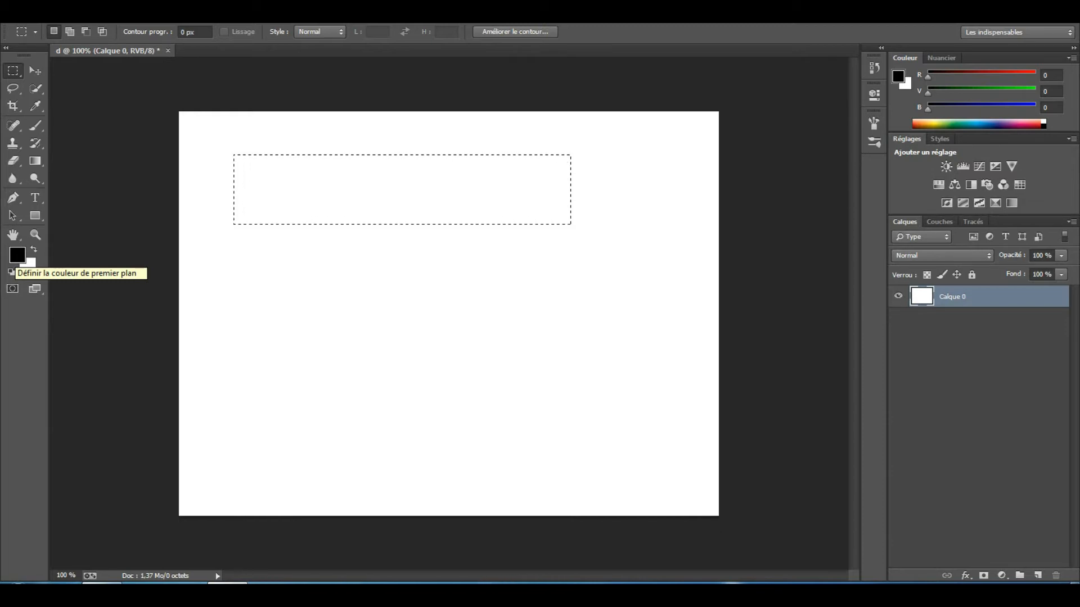
Step: Set the foreground colour to blue #1838f7 and fill the rectangular selection with it
click(17, 254)
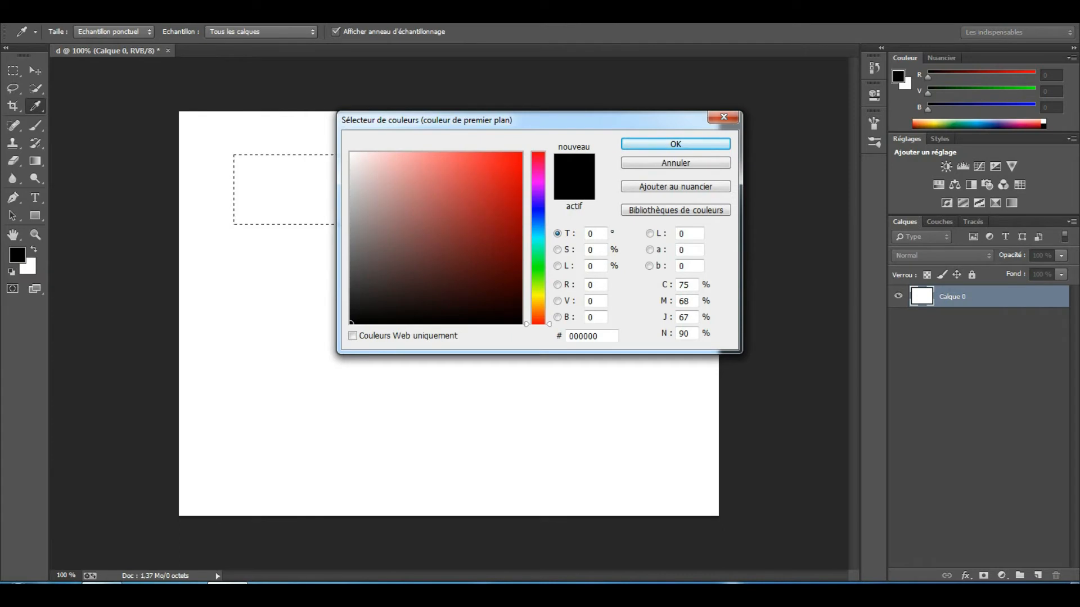
click(502, 191)
click(507, 174)
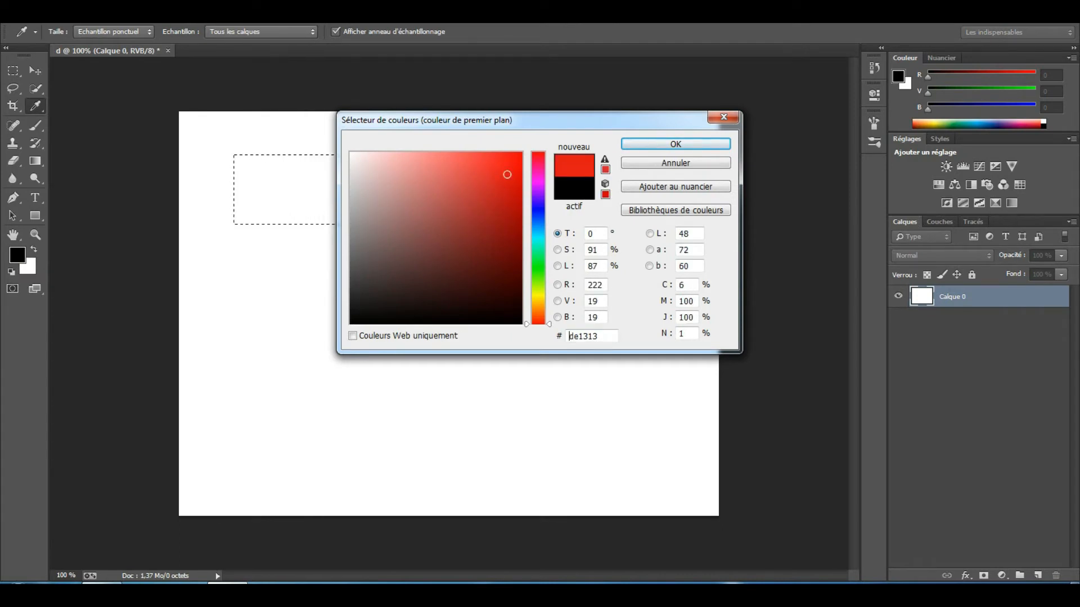
click(538, 182)
drag(539, 182, 538, 213)
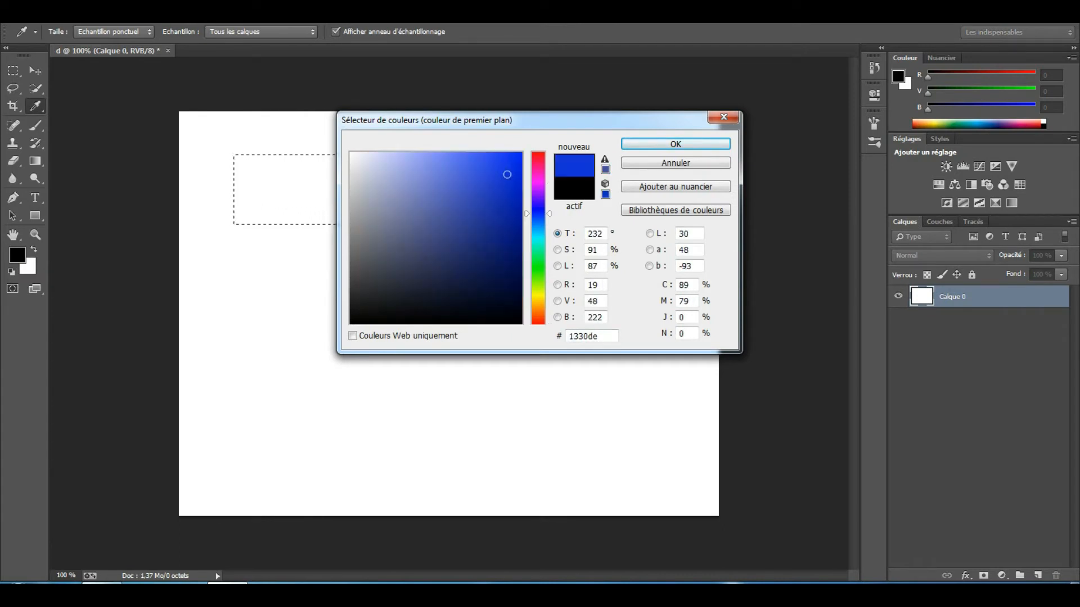
click(510, 196)
click(505, 156)
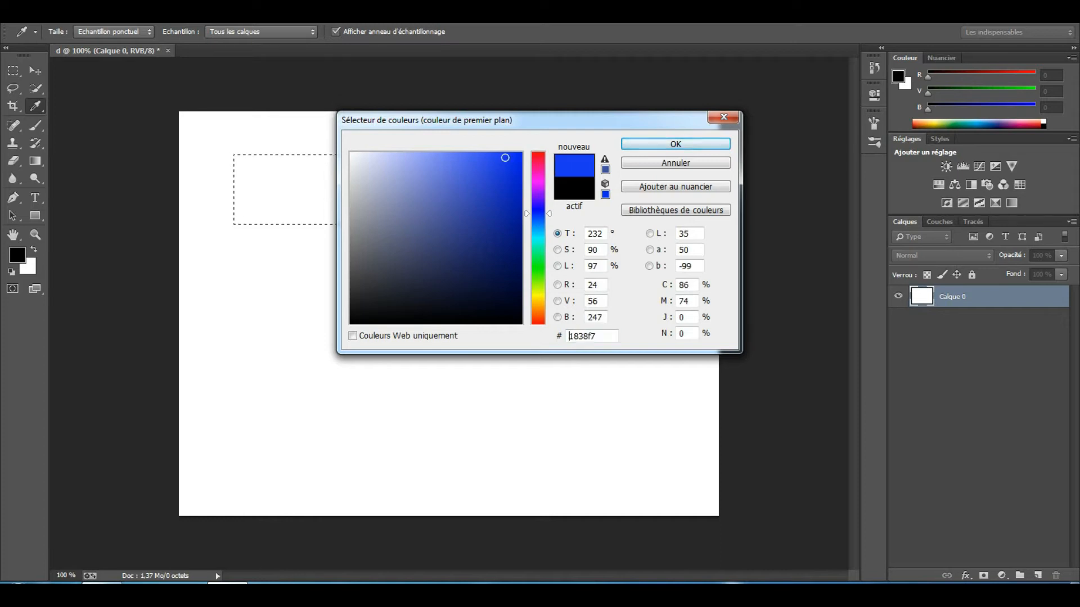
click(675, 144)
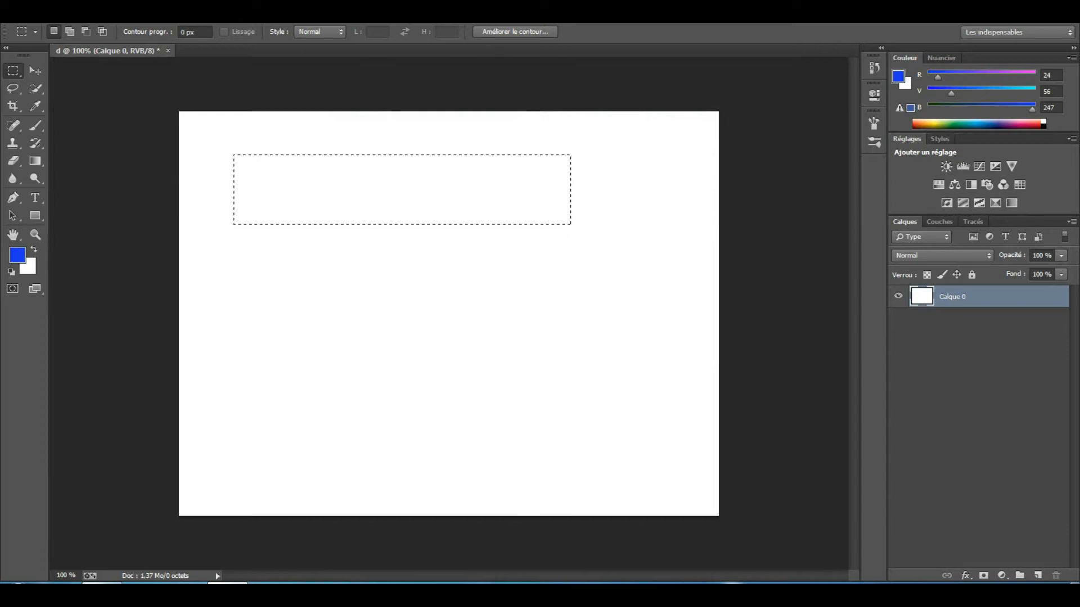
key(alt+BackSpace)
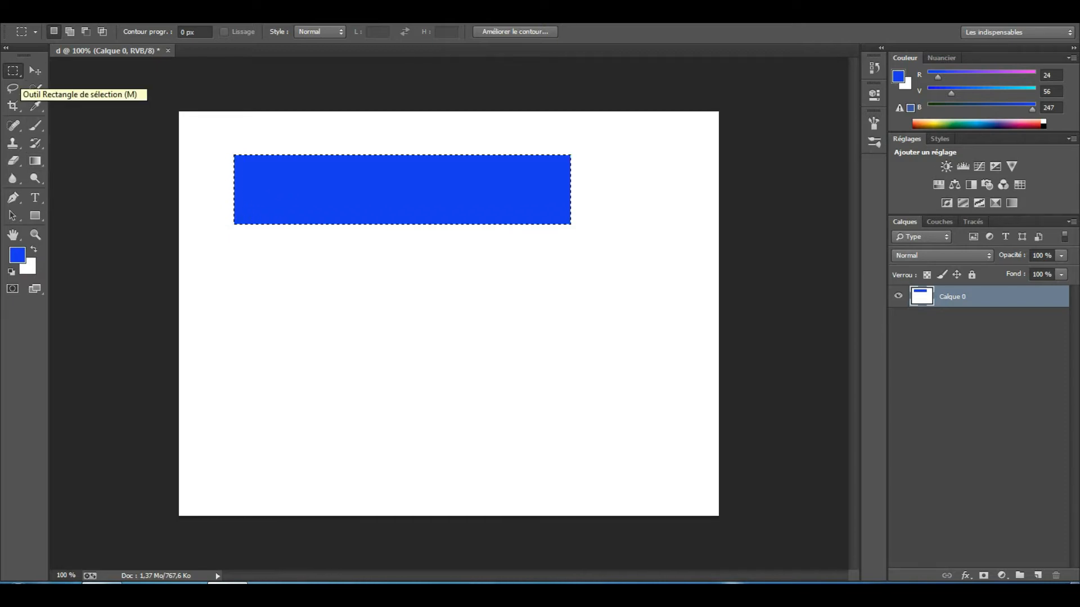
Step: Fill the selected rectangle with orange (RGB 245, 129, 79) using the Paint Bucket tool, then deselect
click(35, 161)
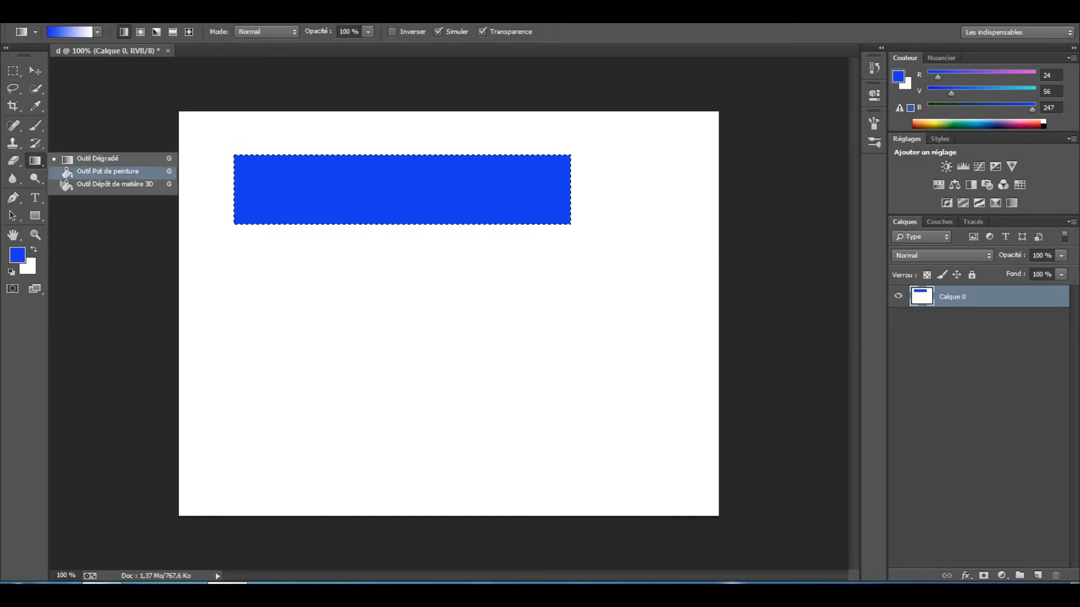
click(107, 171)
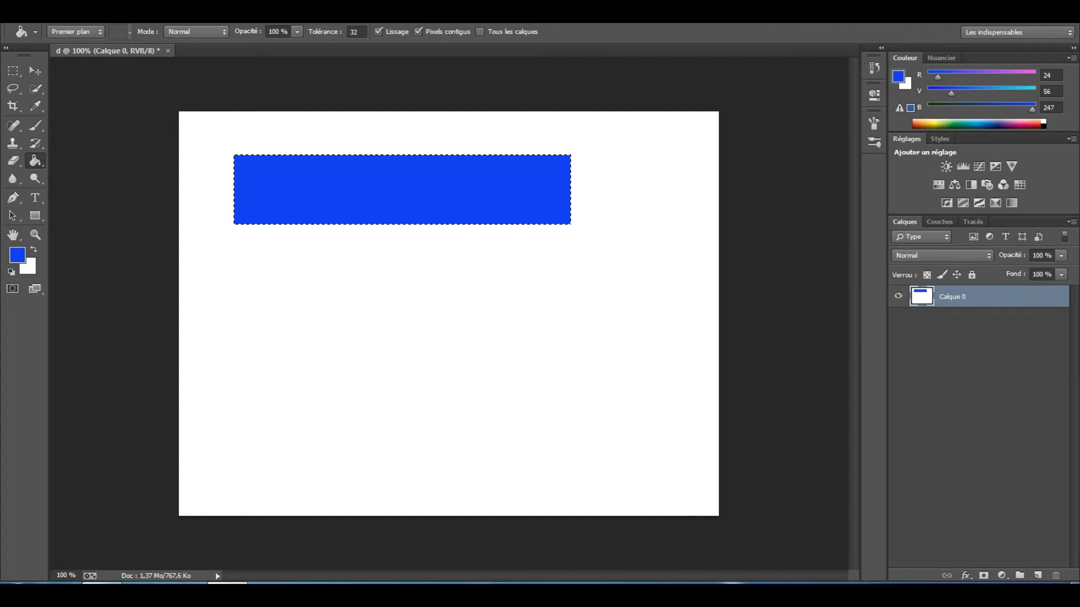
click(984, 125)
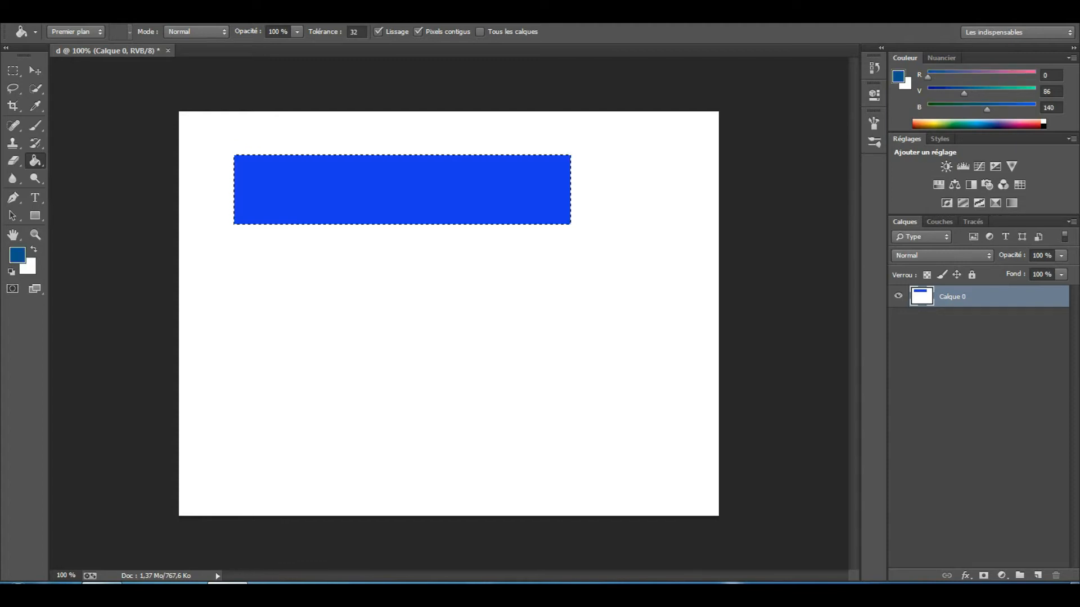
click(920, 121)
click(919, 122)
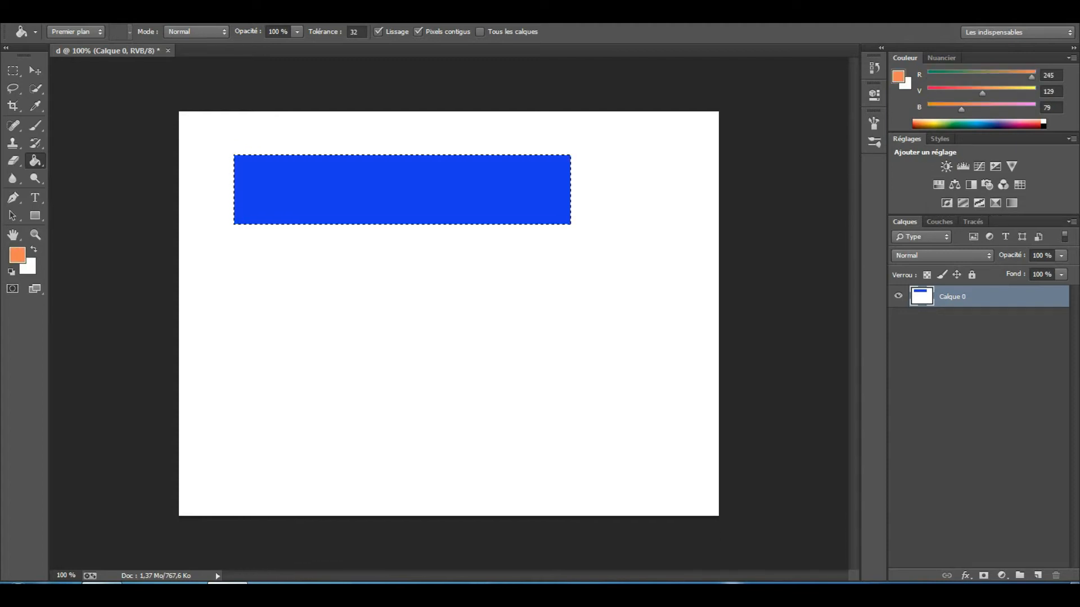
click(402, 190)
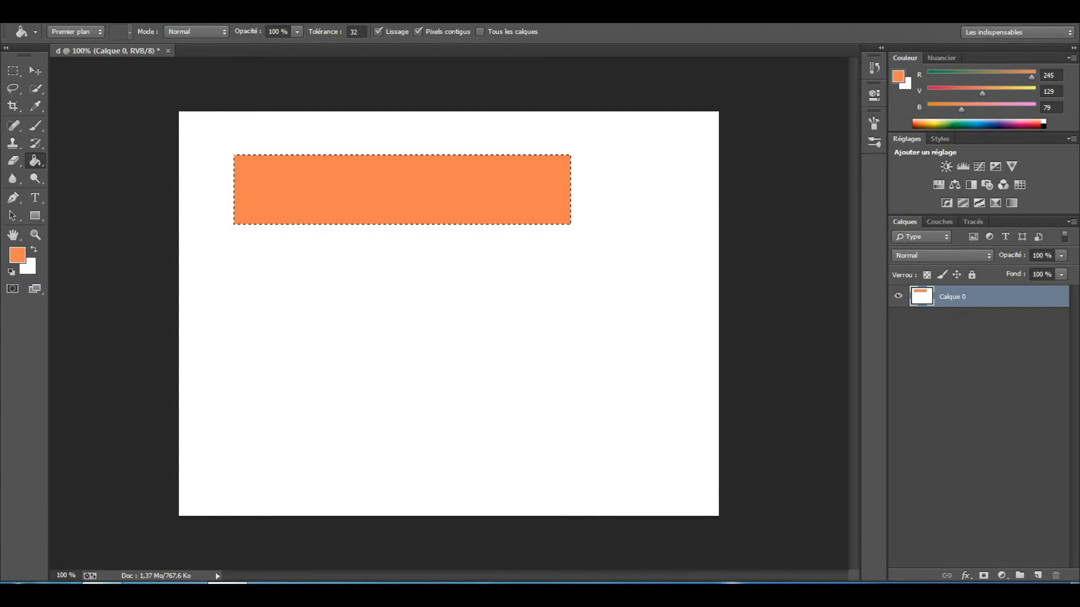
key(ctrl+d)
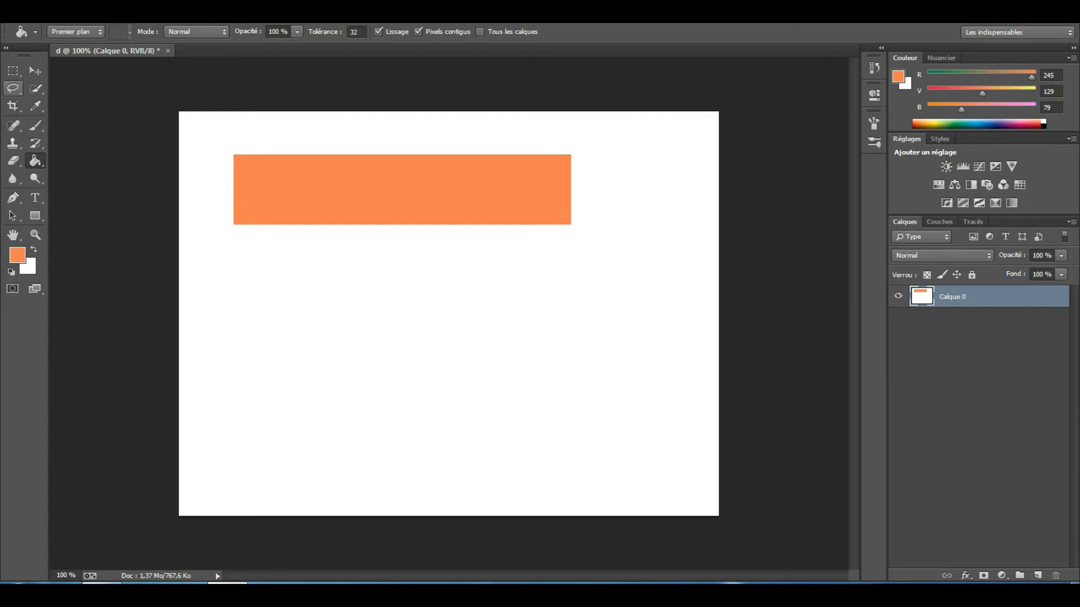
Step: Make a smaller rectangular marquee selection below the orange bar, near the canvas's right edge
click(13, 71)
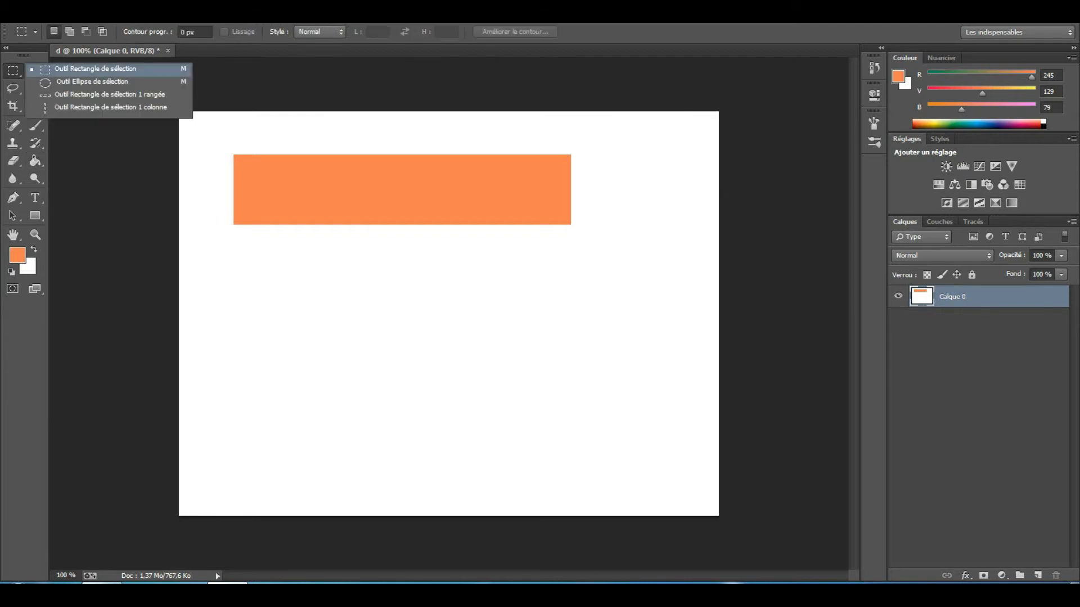
click(95, 69)
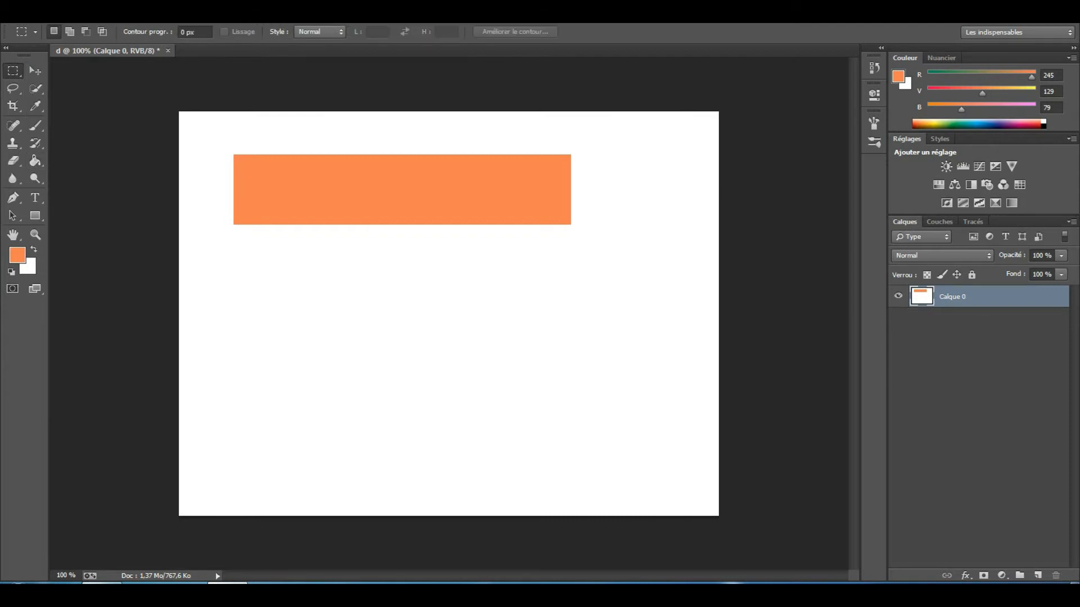
drag(491, 299, 704, 338)
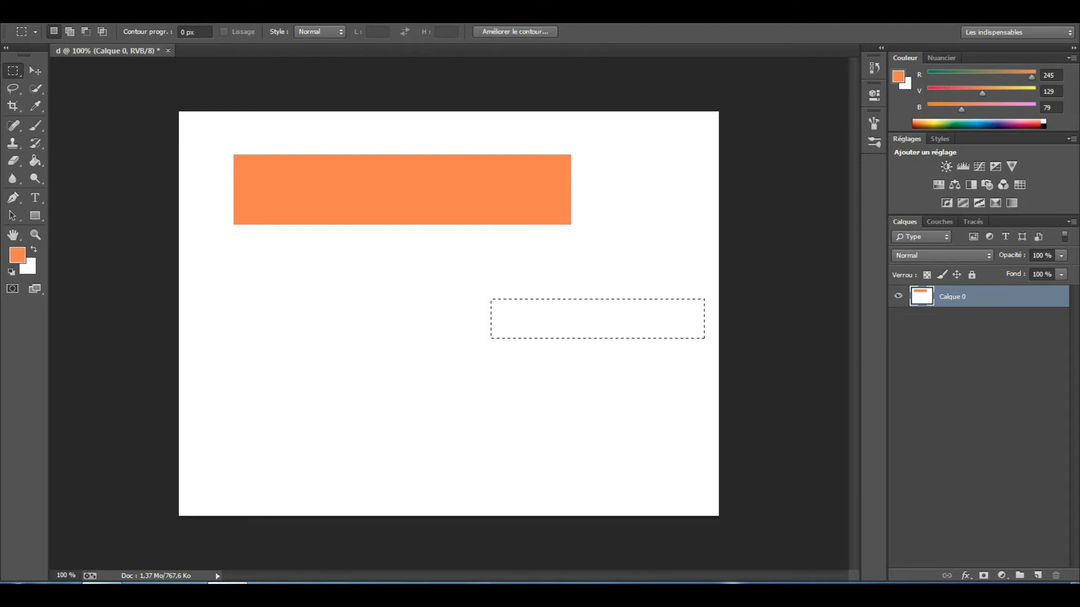
Step: Set the foreground colour to red #ea0e28, fill the smaller rectangular selection with it and deselect
key(i)
click(17, 255)
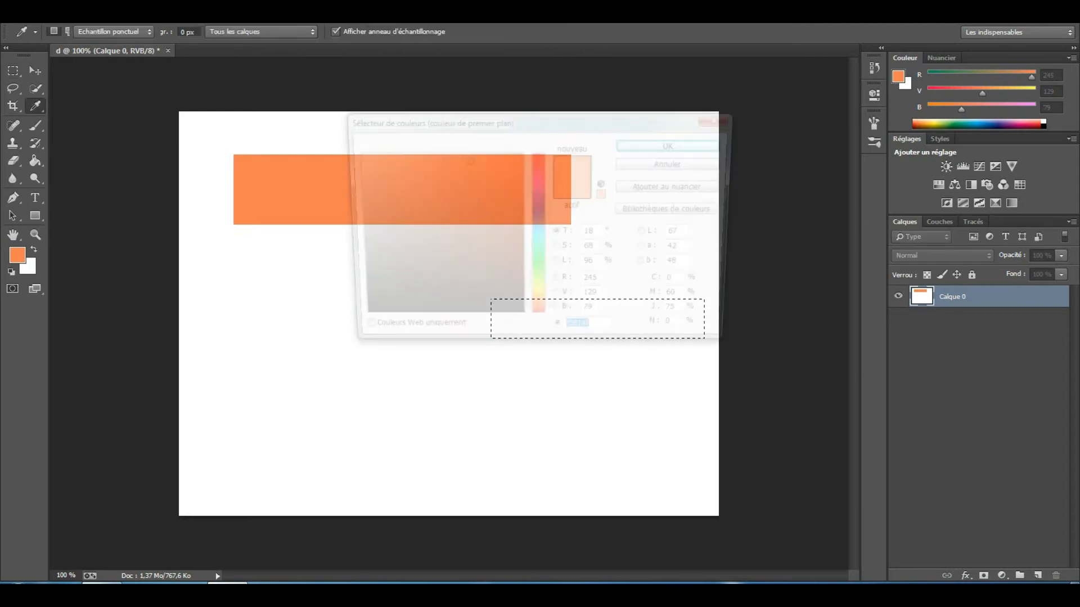
text(4ff5c4)
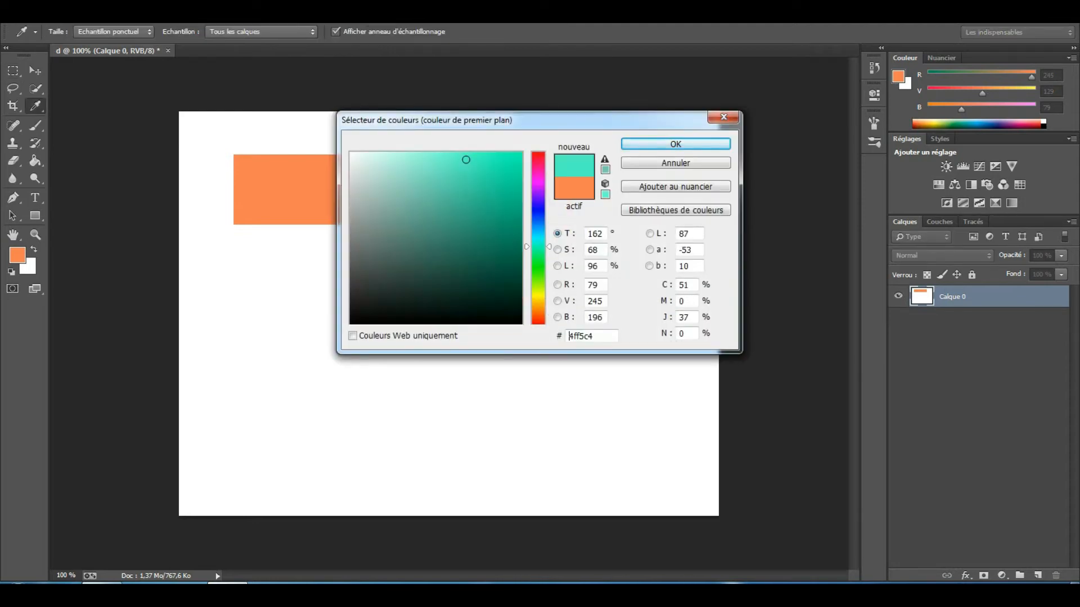
click(510, 194)
click(538, 181)
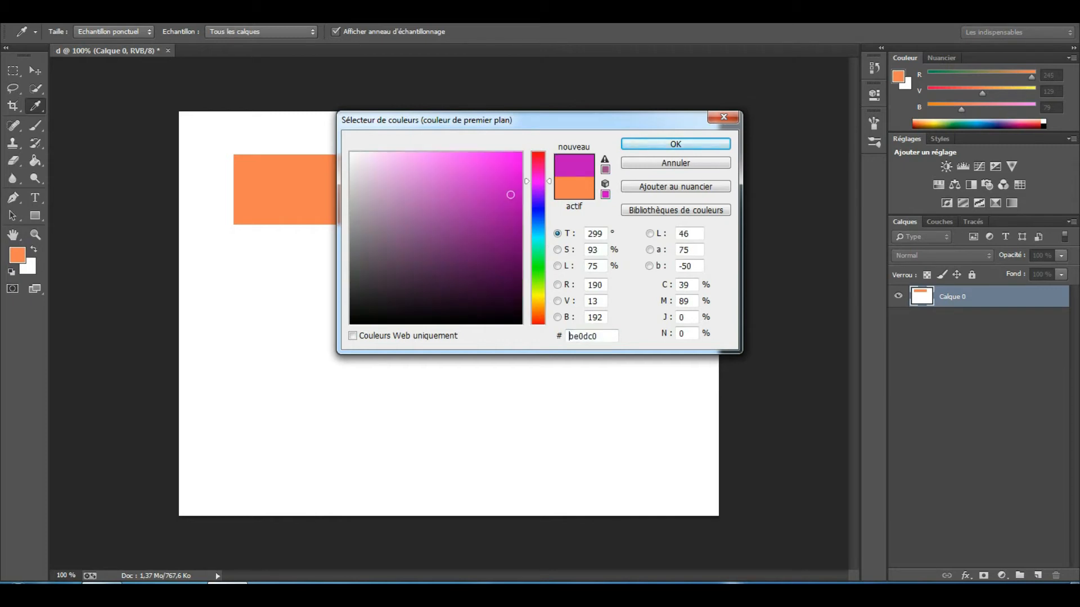
click(538, 156)
click(512, 166)
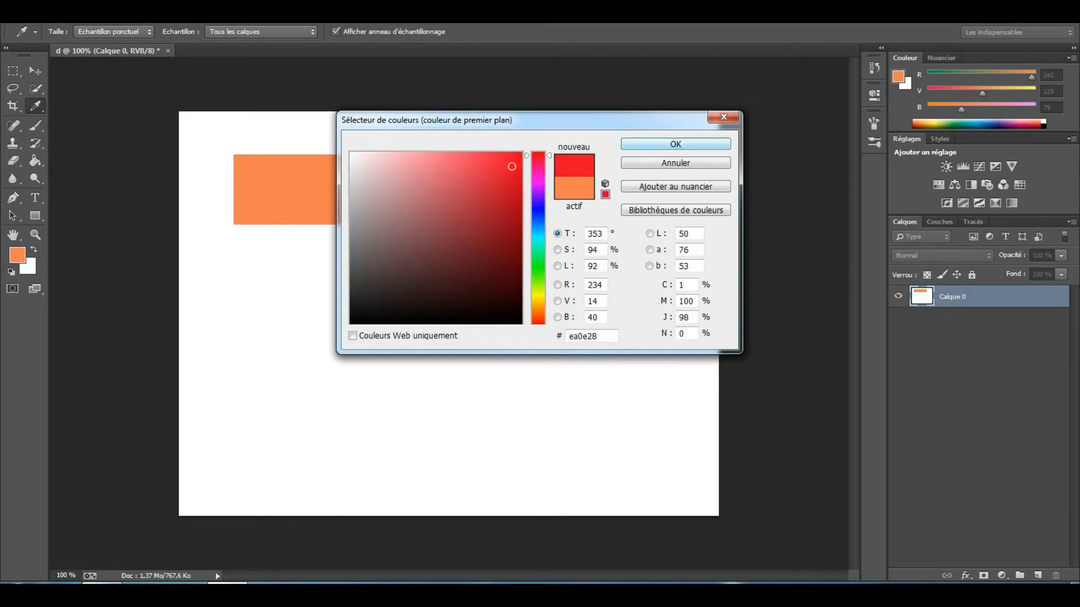
key(Return)
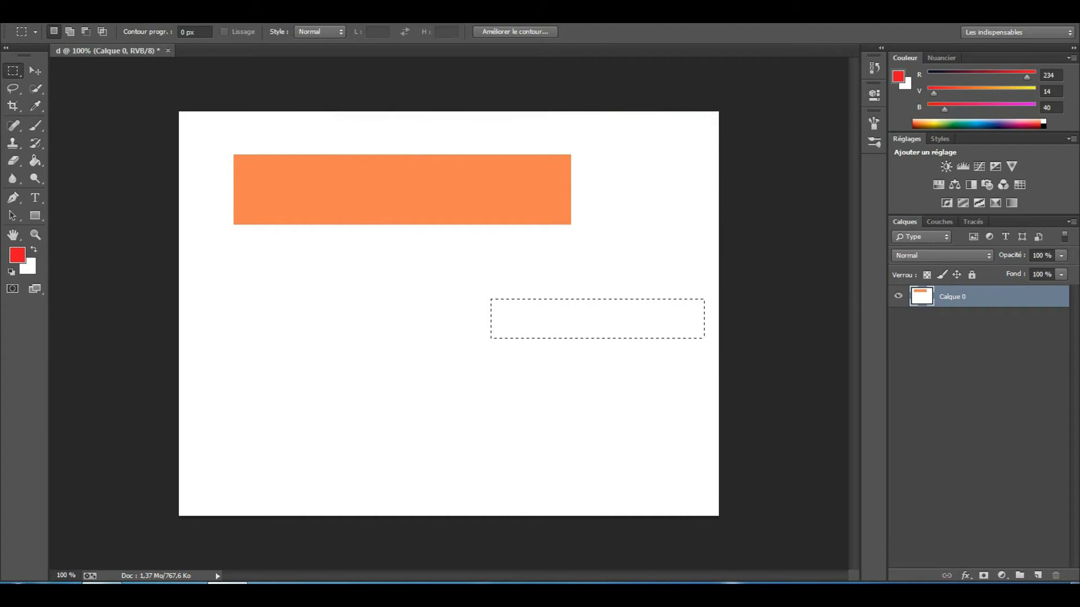
key(alt+BackSpace)
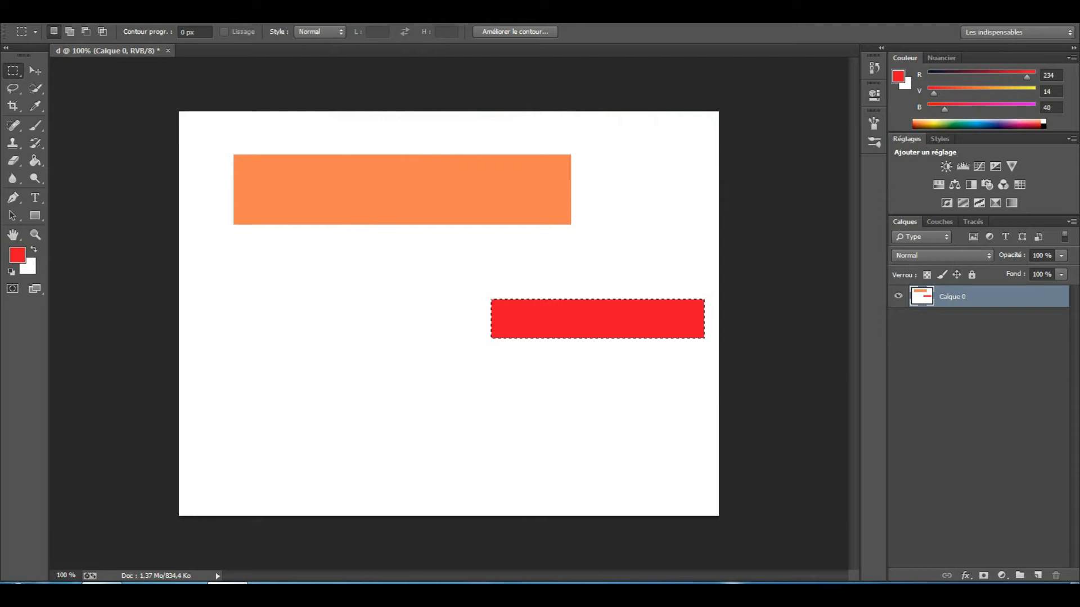
key(ctrl+d)
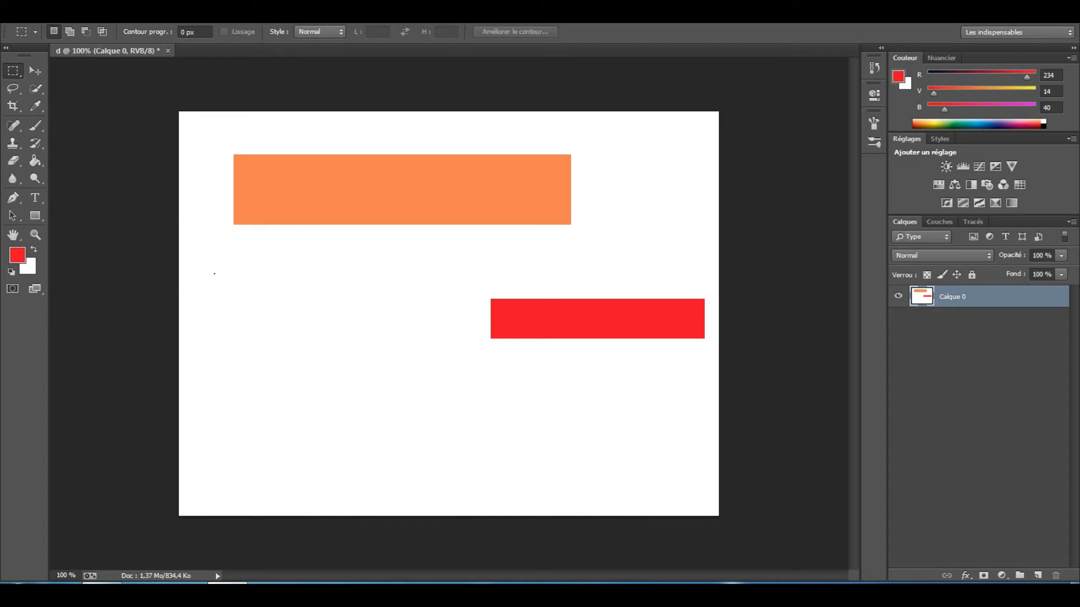
Step: Select a rectangle below the orange bar, to the left of the red one, fill it with green #14f92f and deselect
drag(215, 274, 453, 323)
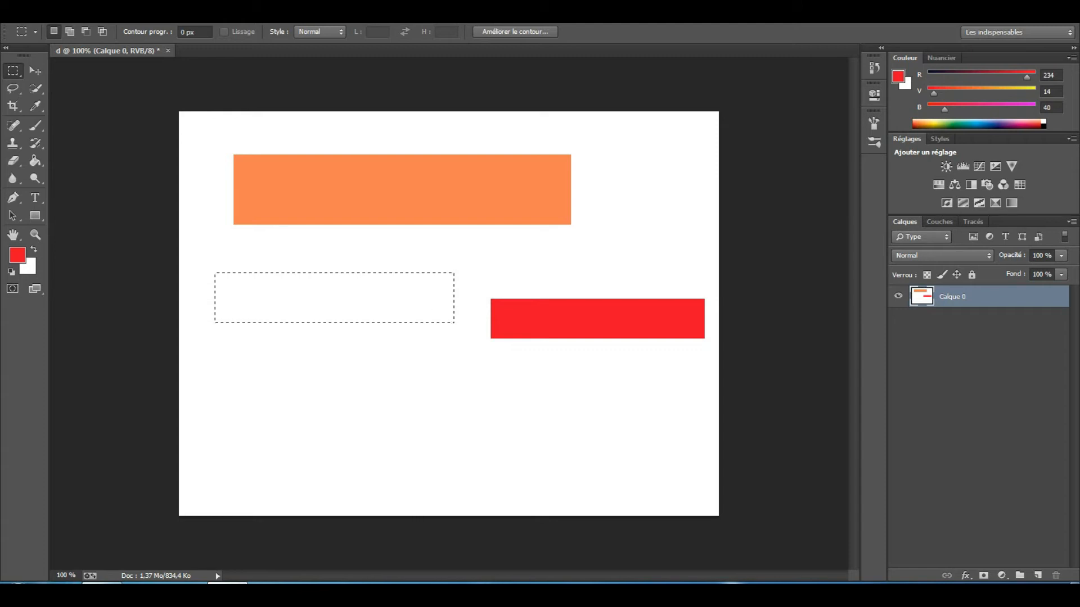
click(18, 255)
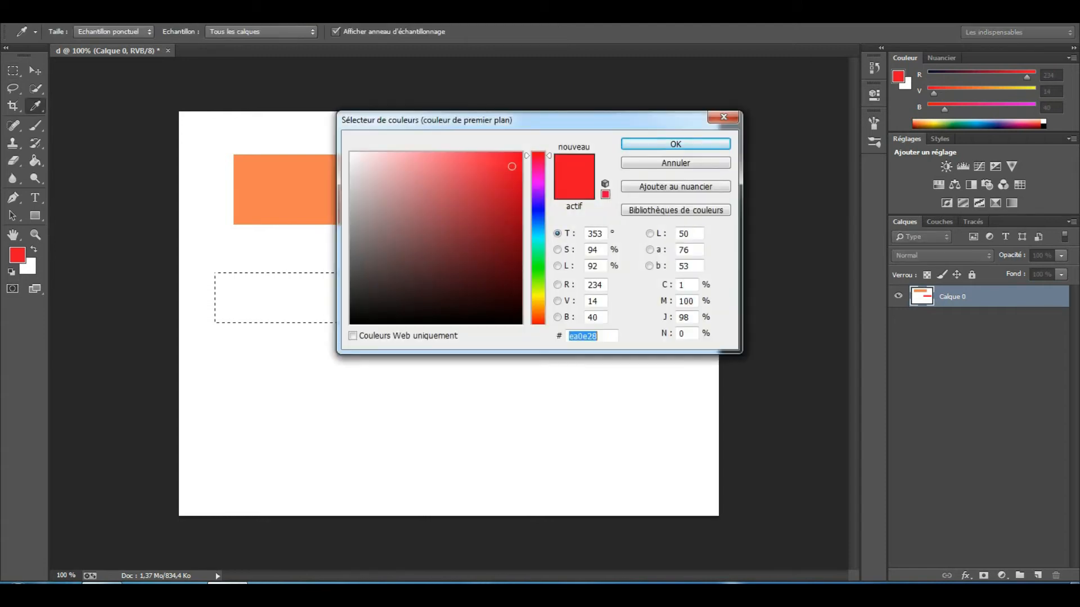
text(0eea28)
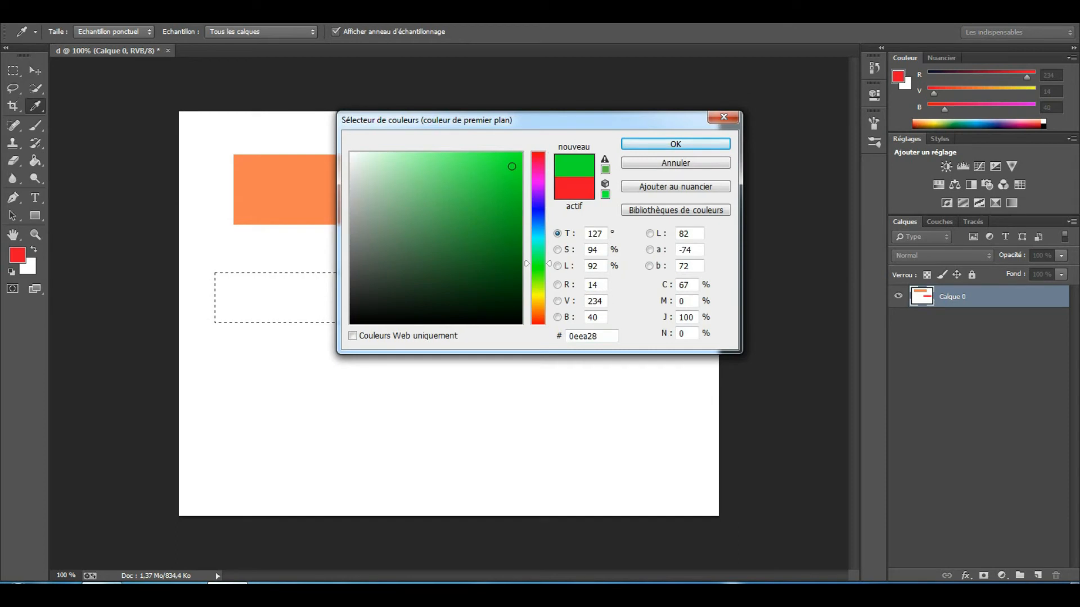
click(508, 156)
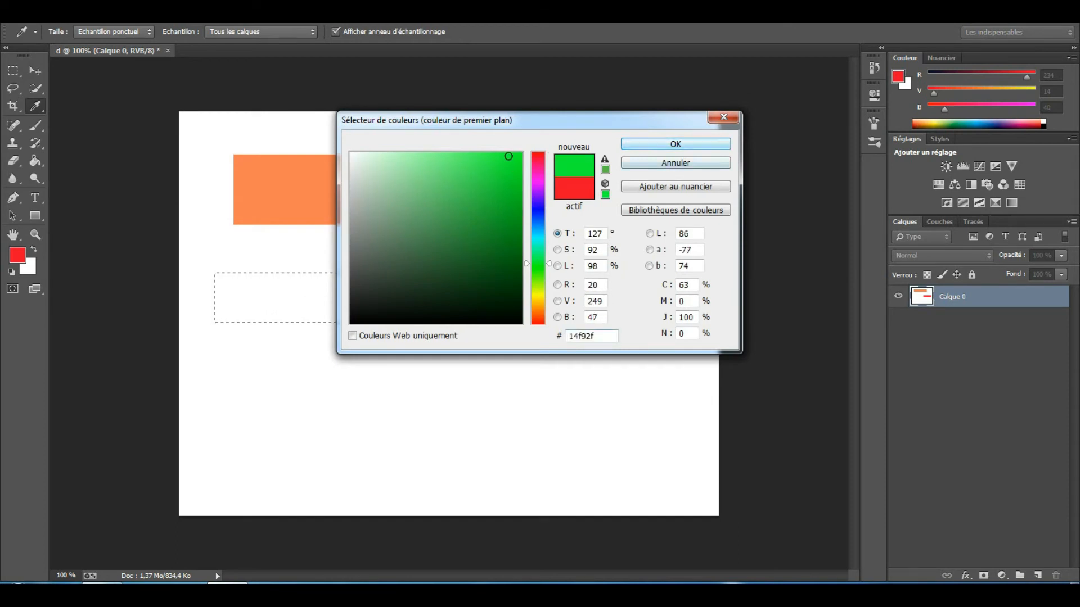
key(Return)
key(m)
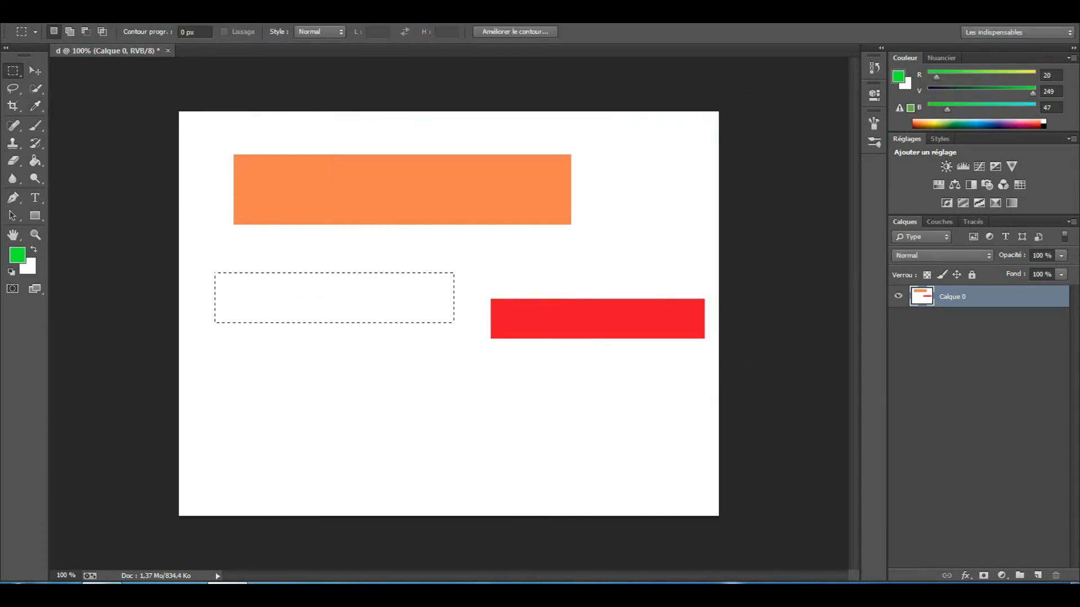
key(alt+BackSpace)
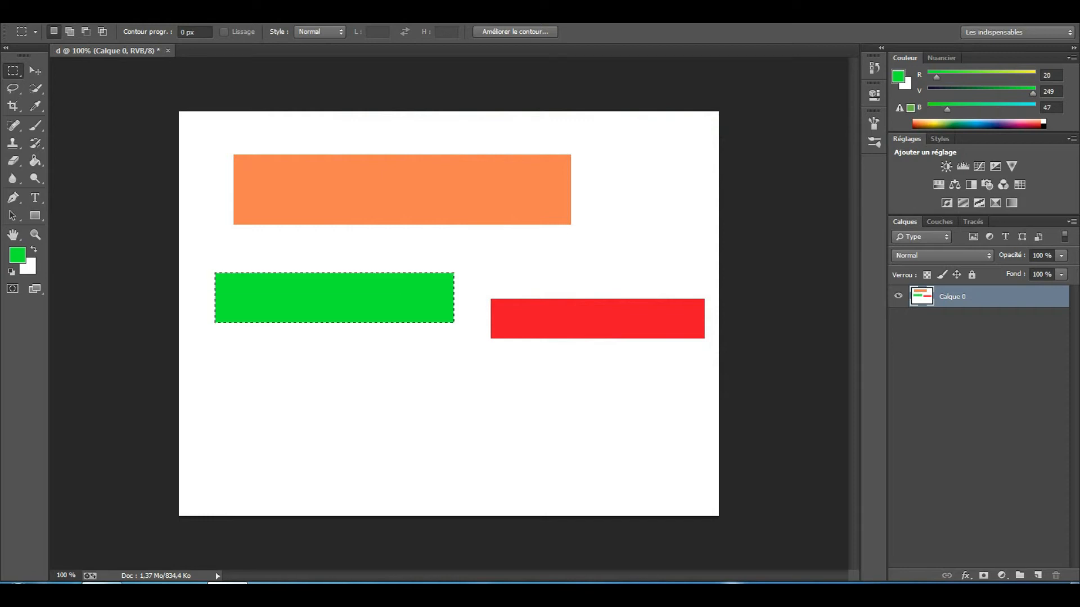
key(ctrl+d)
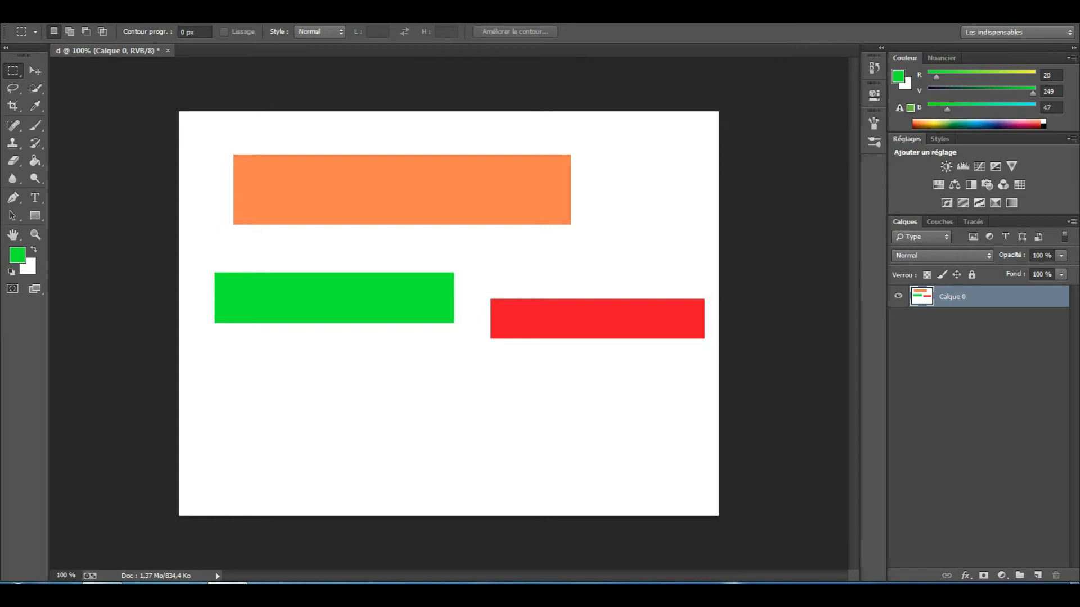
Step: Make a near-circular selection with the Elliptical Marquee tool, below the gap between the green and red bars
right_click(13, 71)
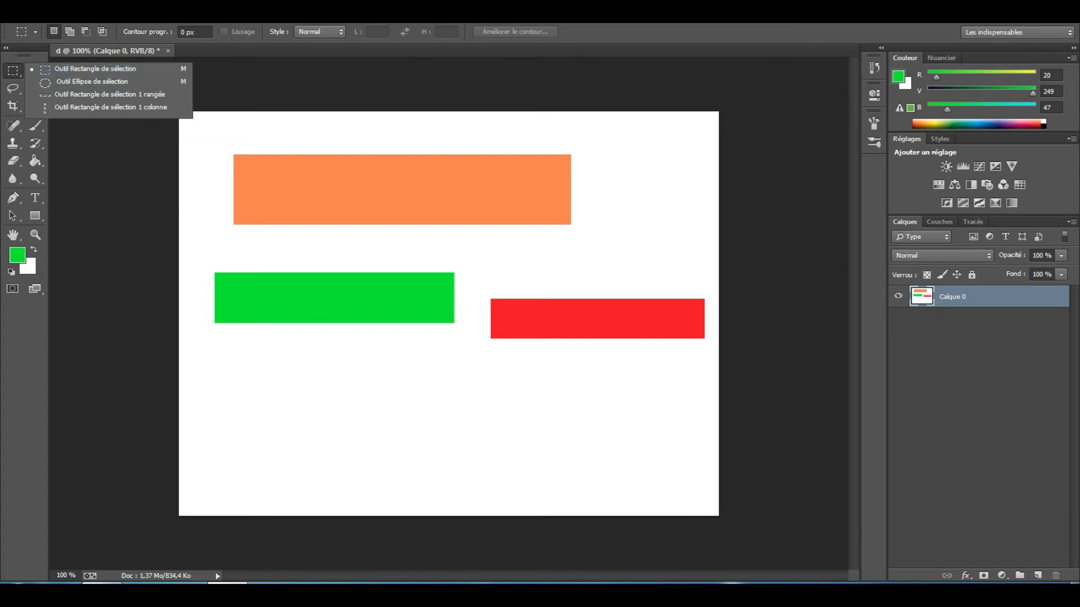
click(13, 71)
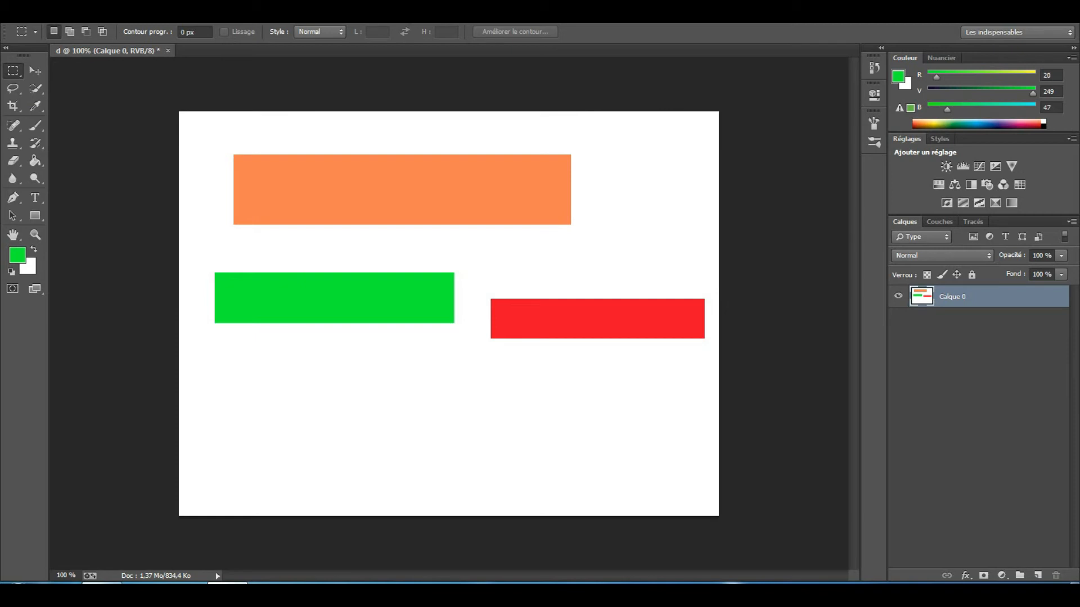
right_click(13, 71)
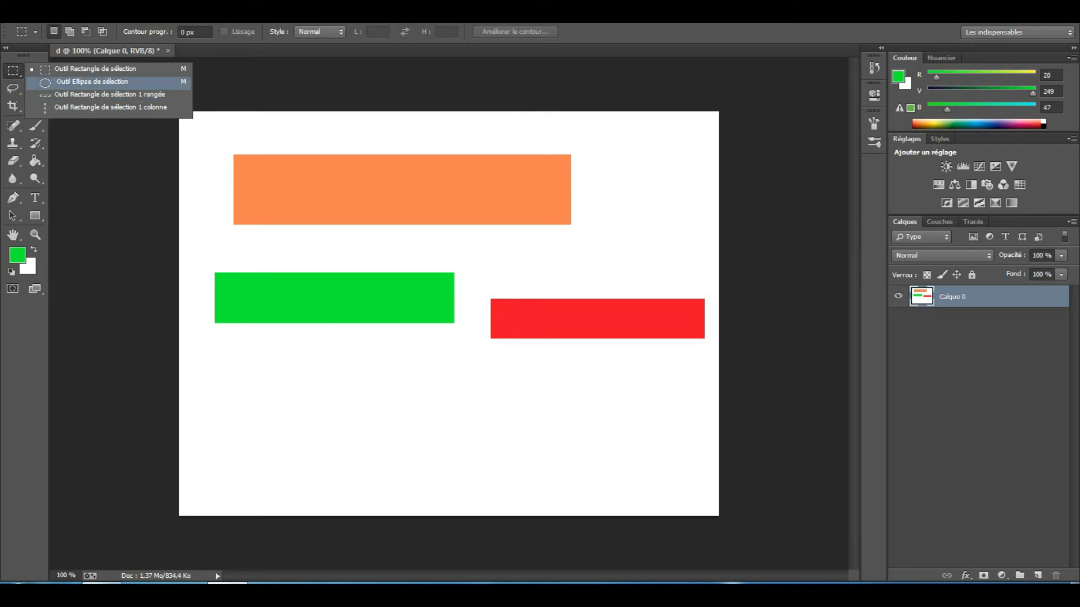
click(92, 82)
drag(392, 361, 516, 471)
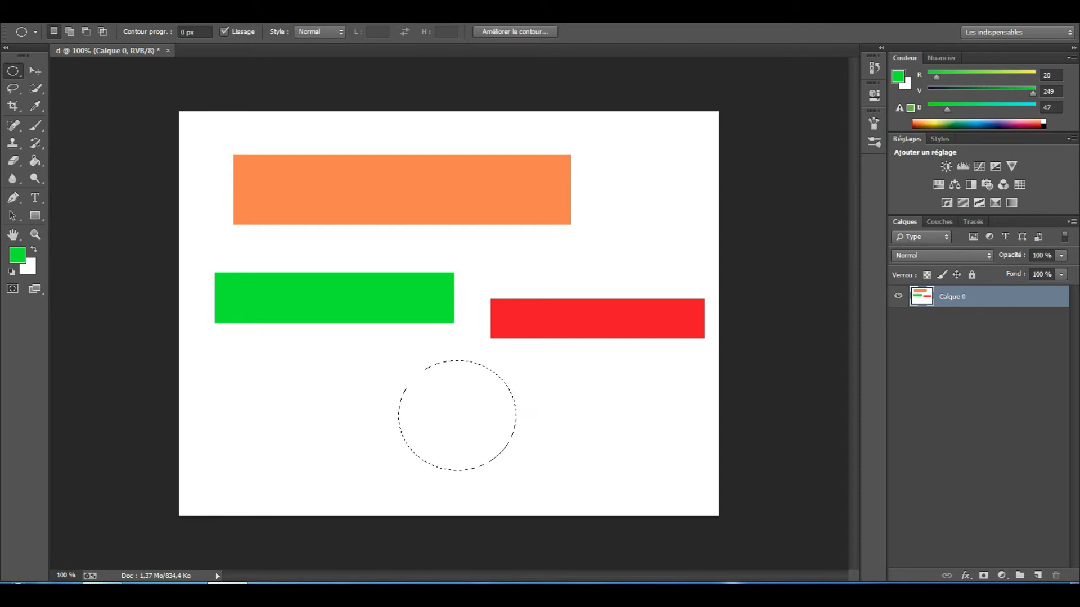
Step: Fill the elliptical selection with blue (RGB 11, 76, 208) as the foreground colour, then deselect
click(17, 255)
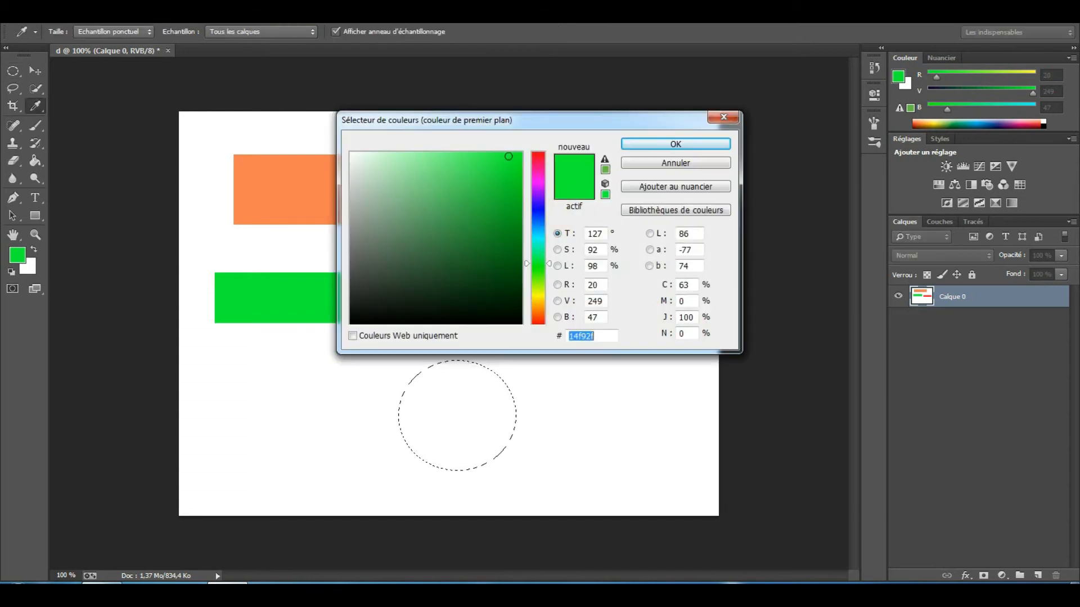
click(539, 219)
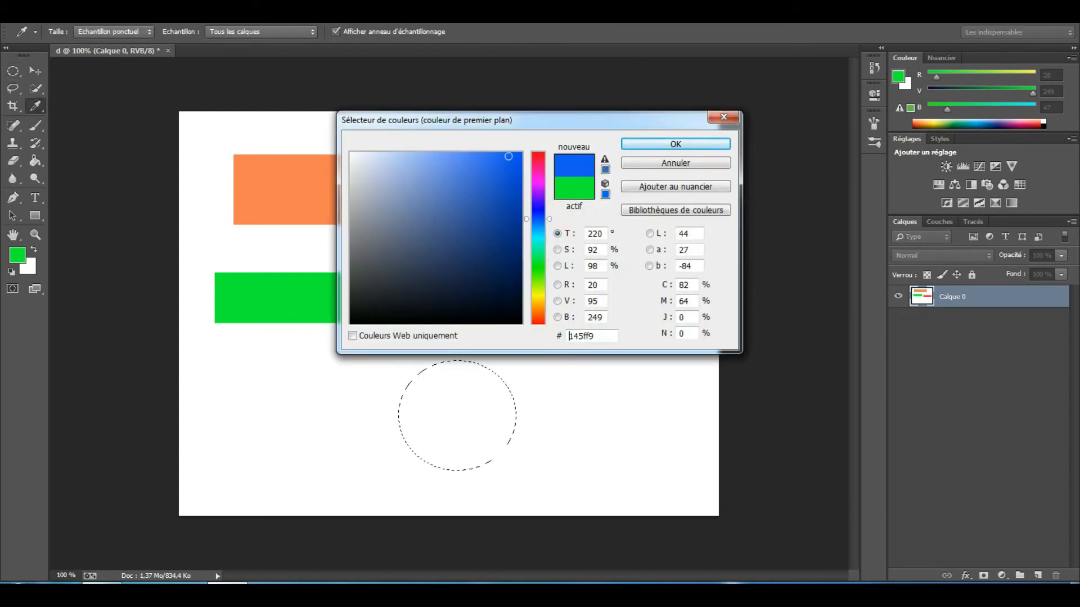
click(513, 184)
key(Return)
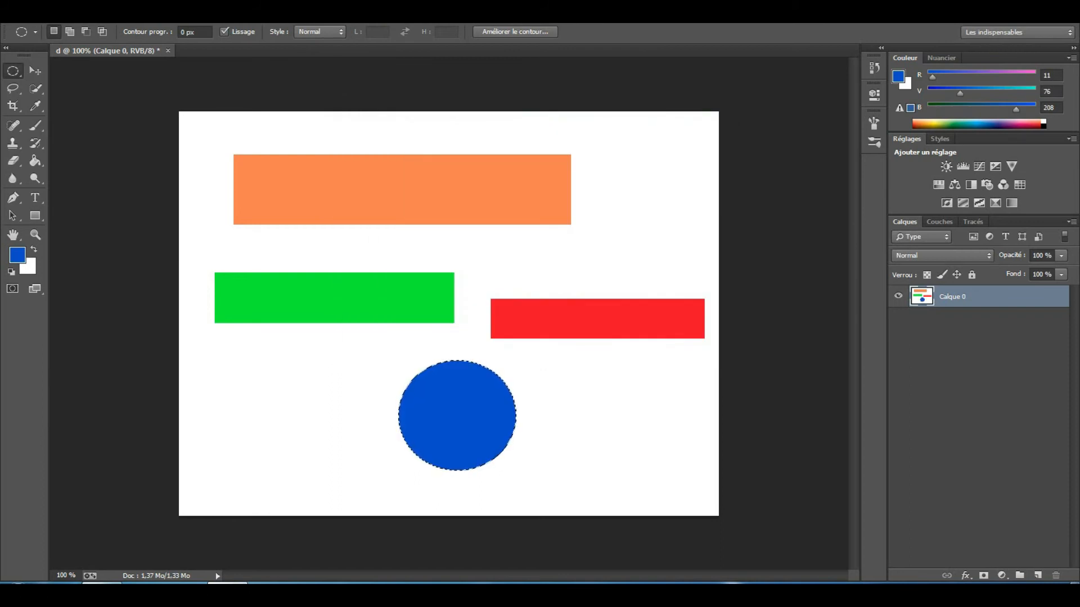
key(ctrl+d)
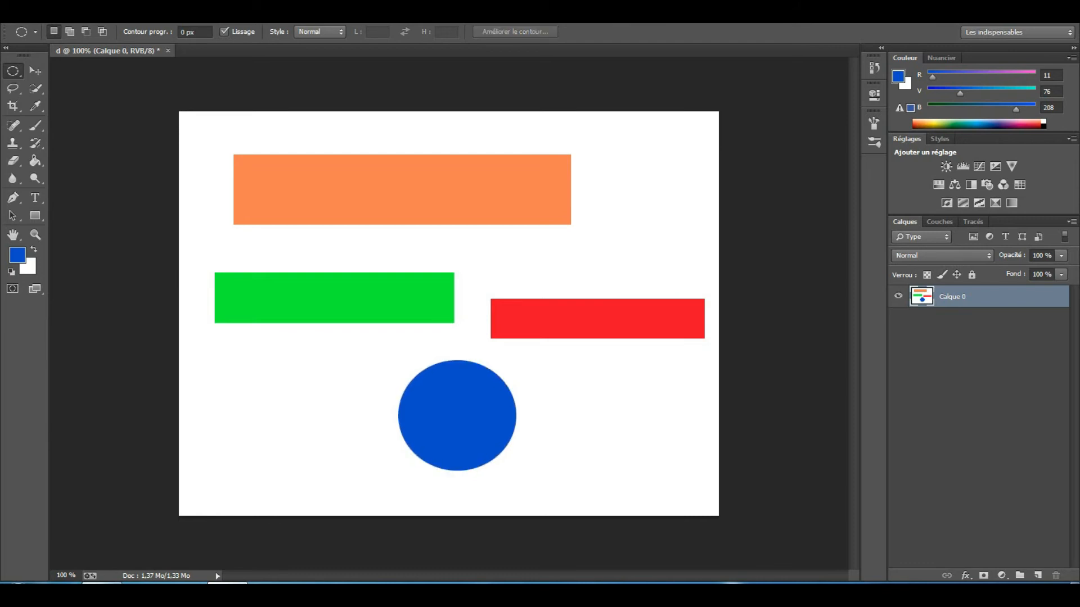
Step: Select a small circle near the canvas's upper-right corner, fill it with yellow #eee610 and deselect
drag(643, 140, 717, 214)
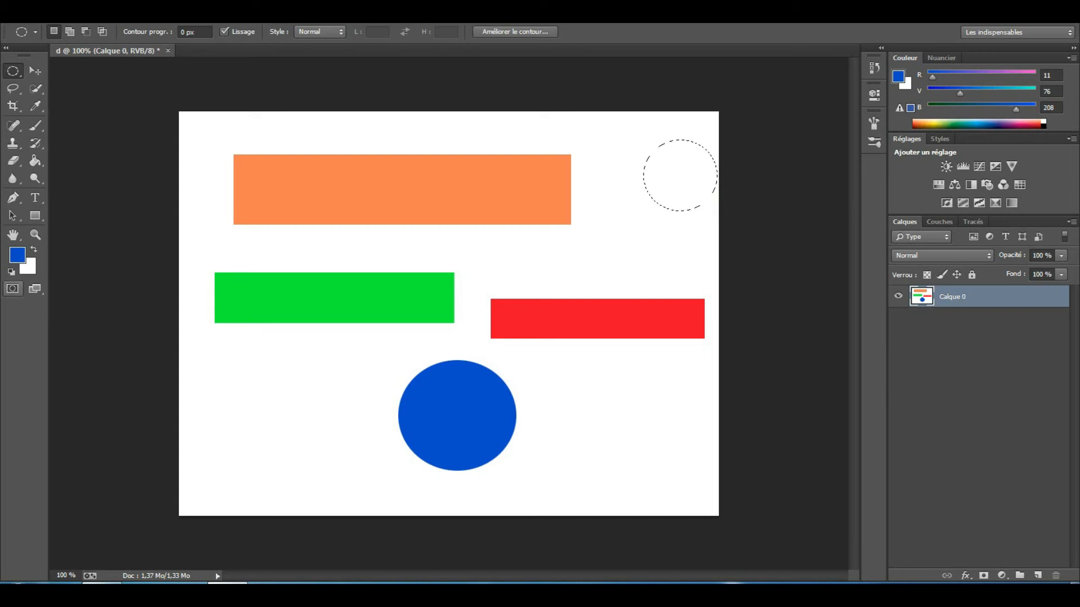
click(17, 254)
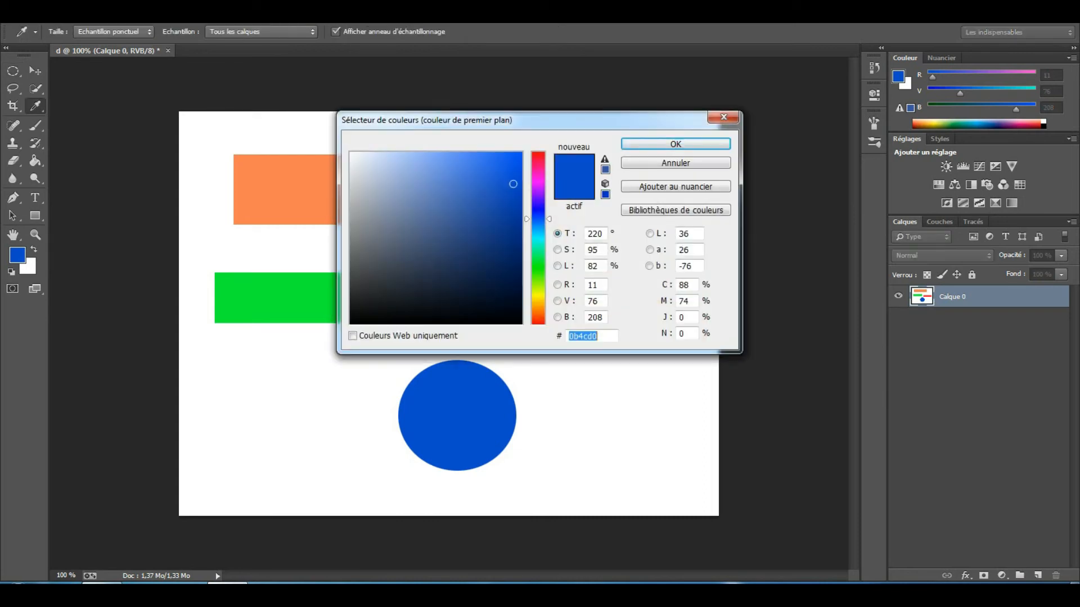
click(538, 296)
click(511, 163)
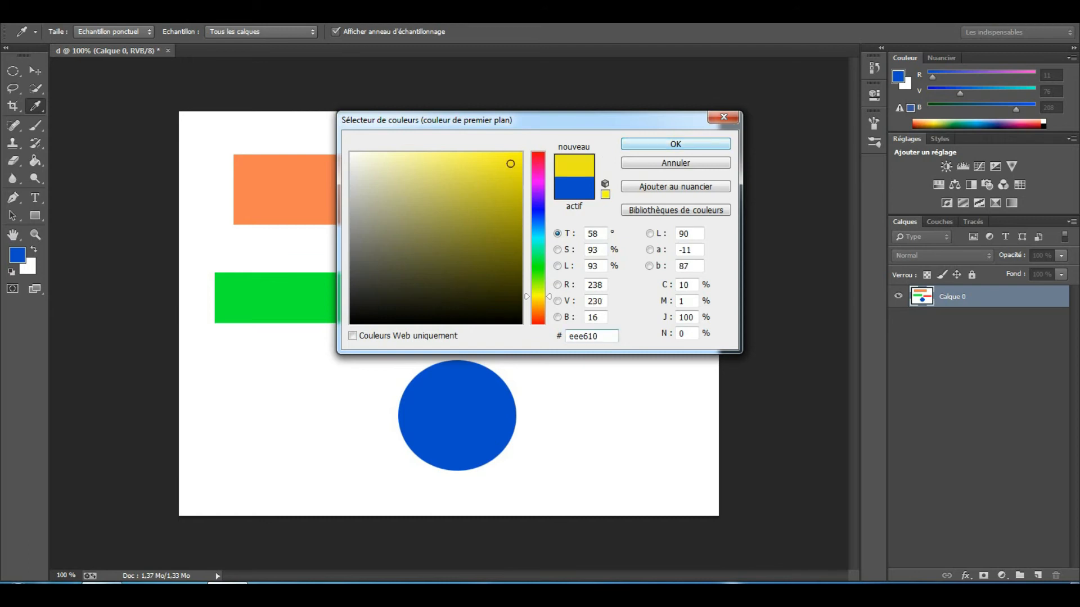
click(676, 144)
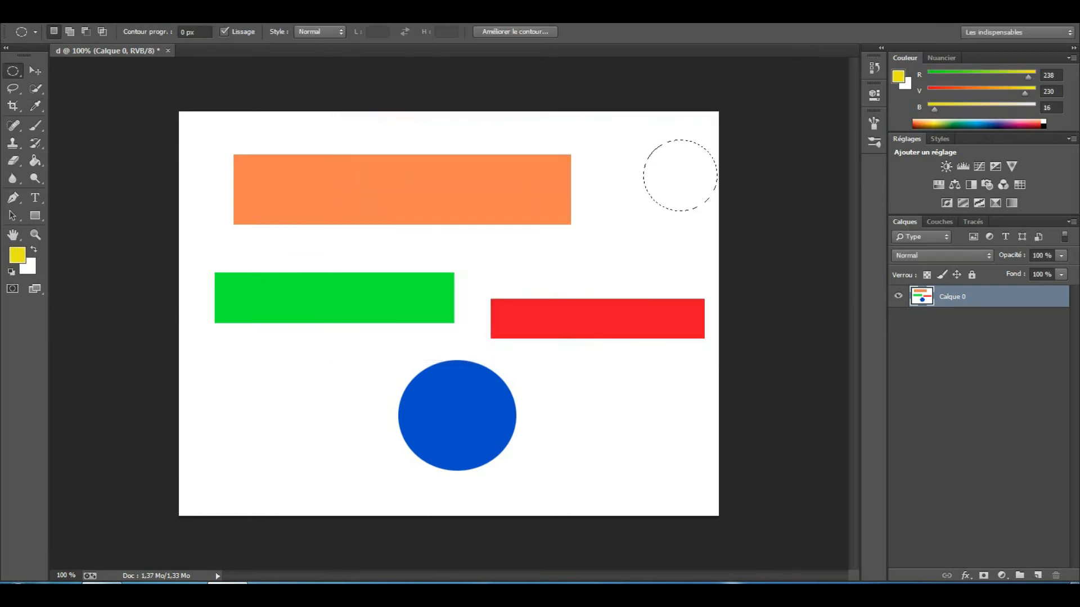
key(alt+BackSpace)
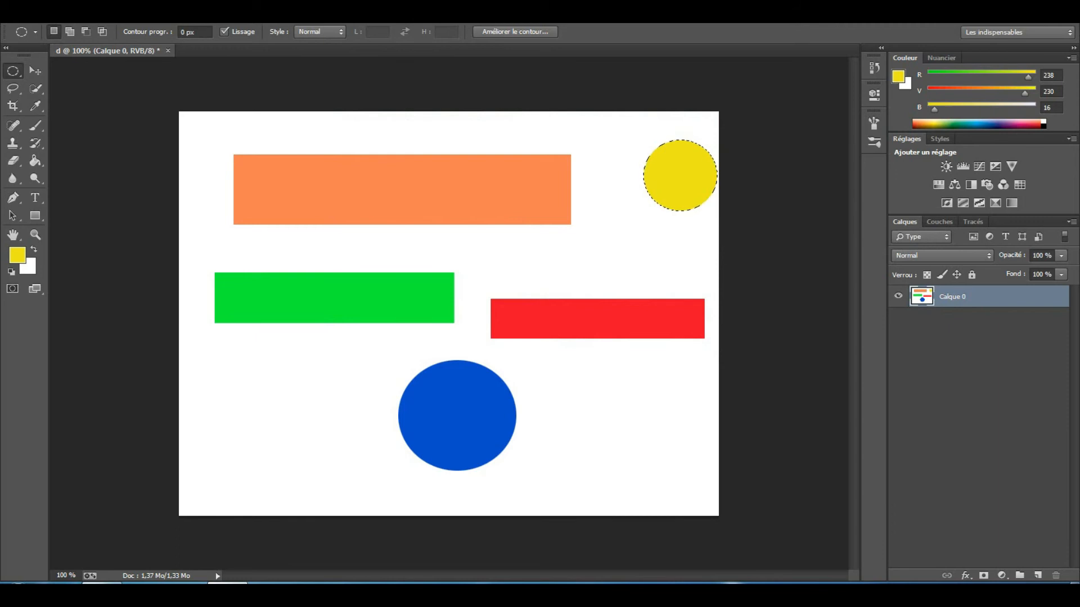
key(ctrl+d)
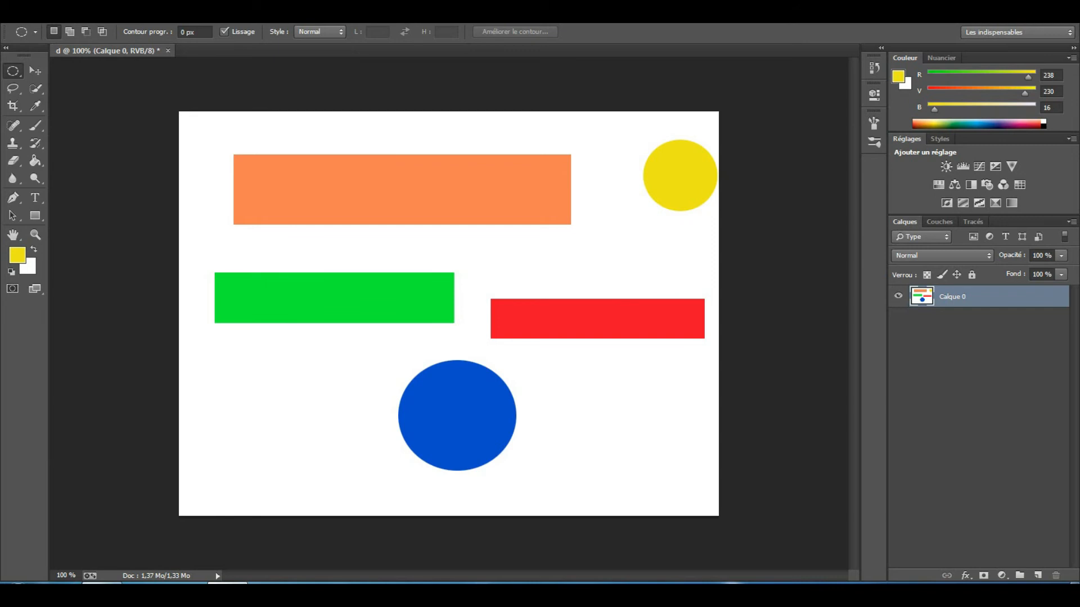
Step: Add a new layer and make a circular selection on it to the right of the blue circle
key(v)
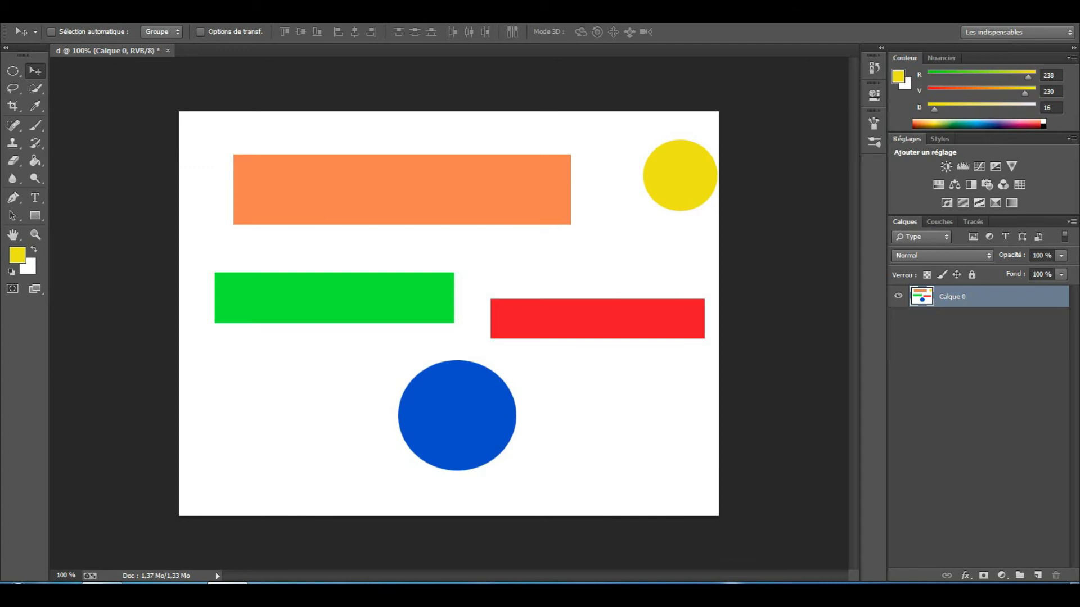
mouse_move(595, 291)
mouse_down()
mouse_move(570, 292)
mouse_move(607, 291)
mouse_move(593, 289)
mouse_up()
click(1038, 575)
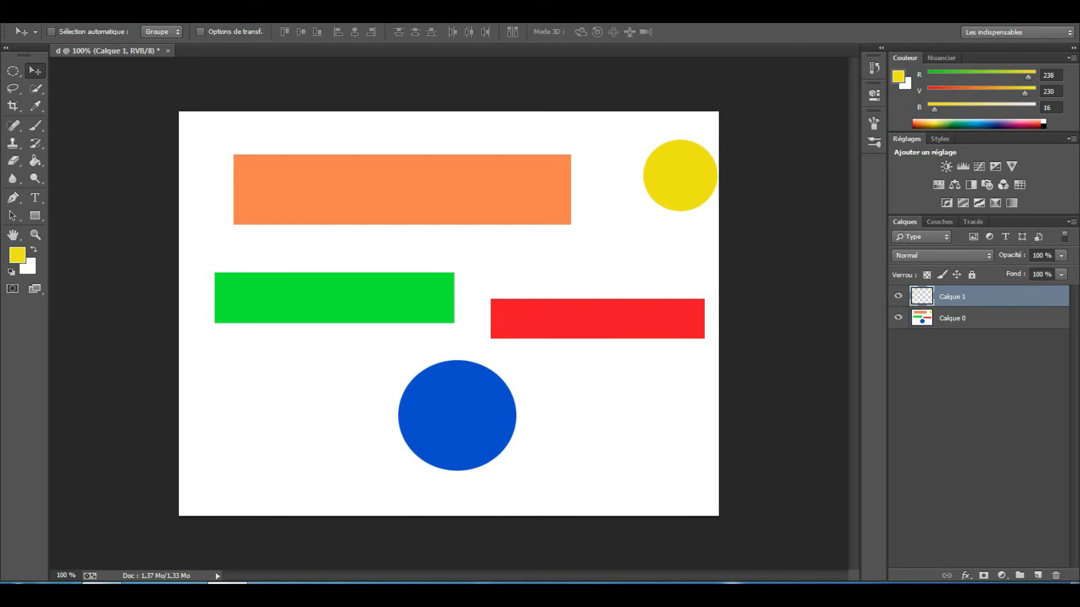
key(m)
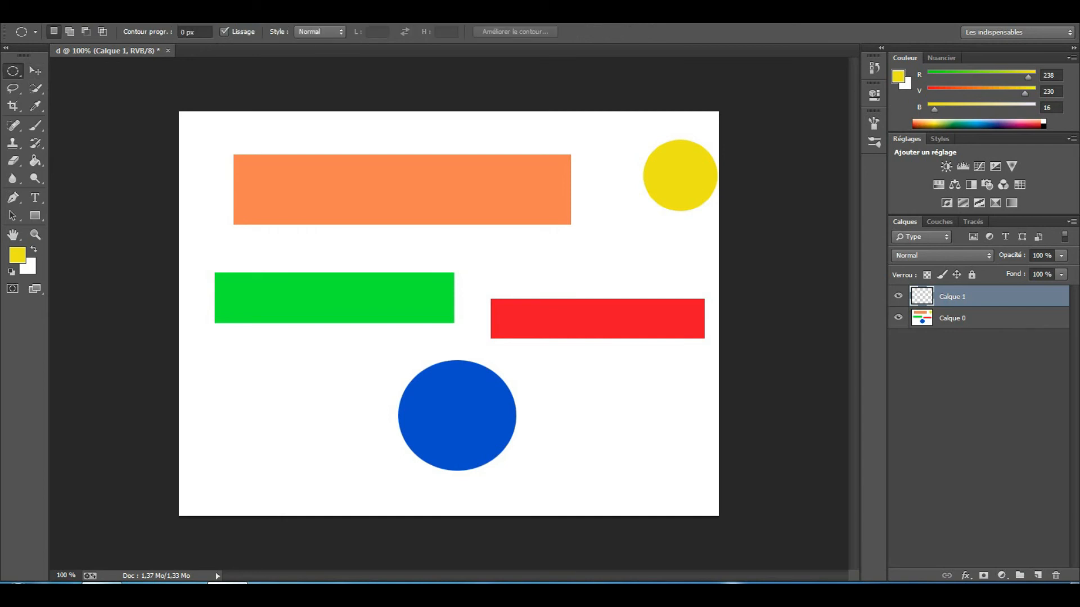
drag(577, 388, 681, 486)
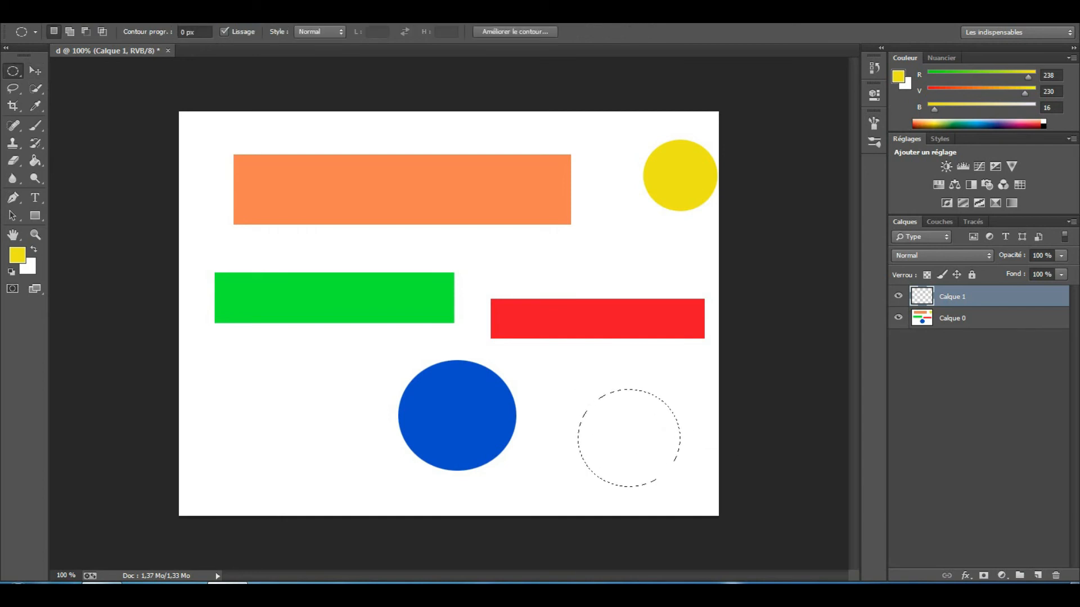
Step: Set the foreground colour to cyan #10eee6, fill the circular selection on Calque 1 with it and deselect
click(17, 255)
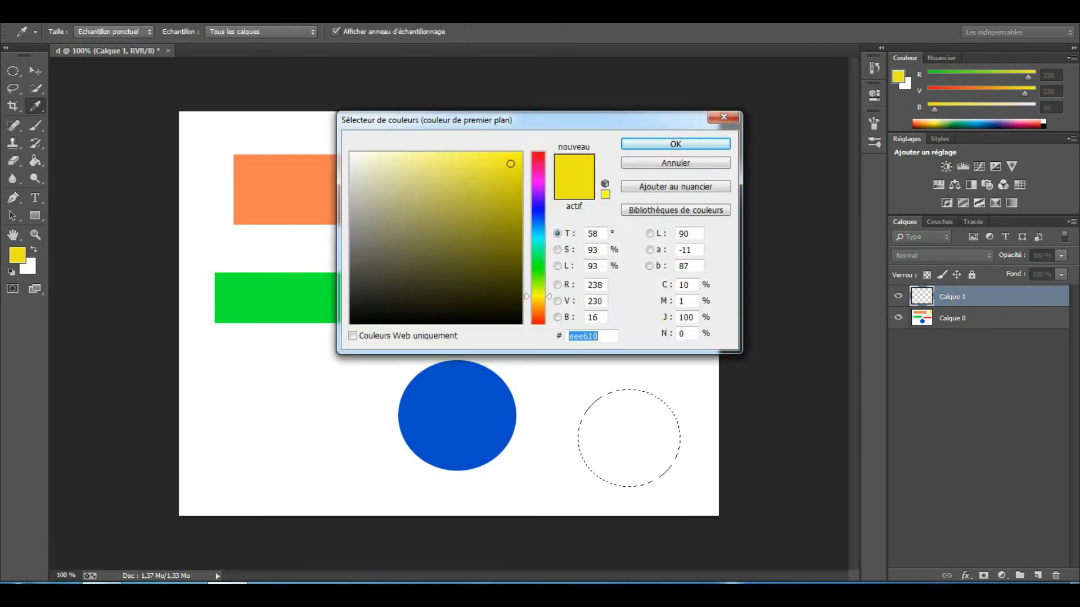
click(539, 317)
drag(538, 317, 538, 239)
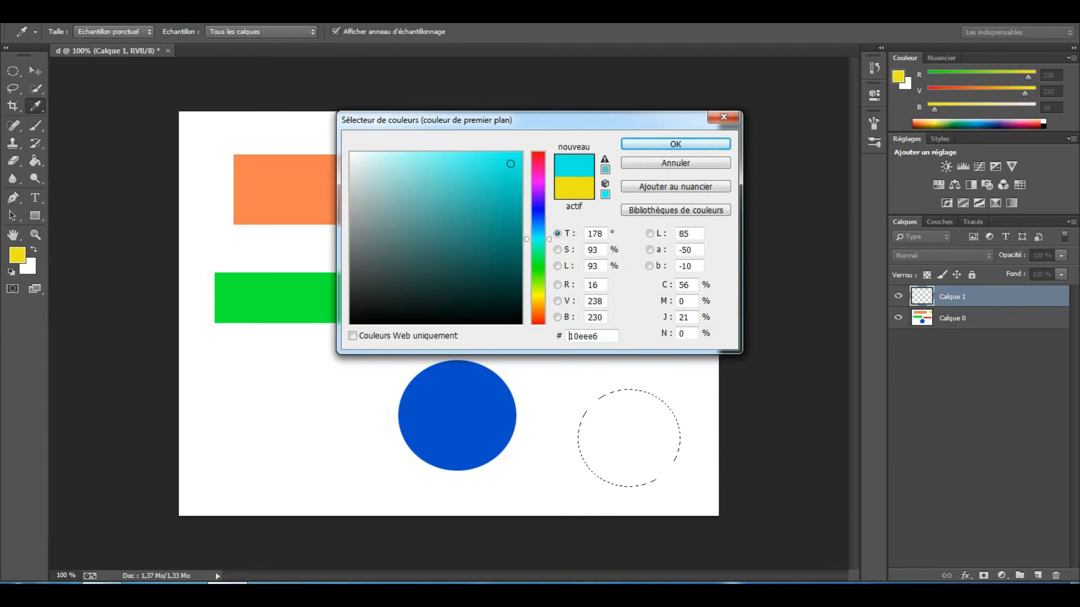
click(664, 144)
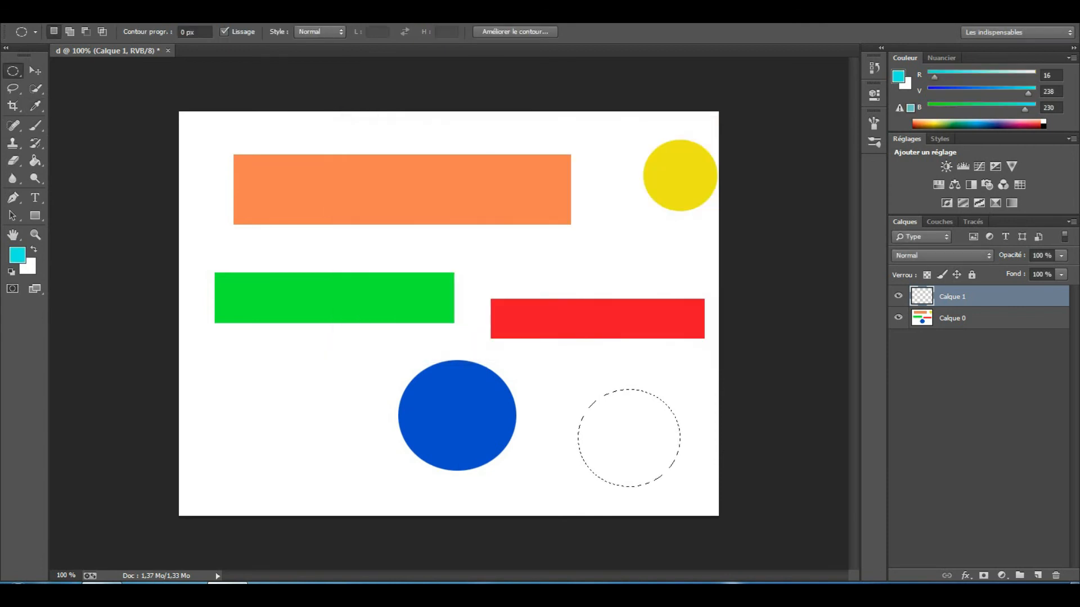
key(alt+BackSpace)
key(ctrl+d)
Step: Move the cyan circle over the orange bar, then down between the green and red bars until it touches the blue circle
key(v)
drag(633, 401, 440, 147)
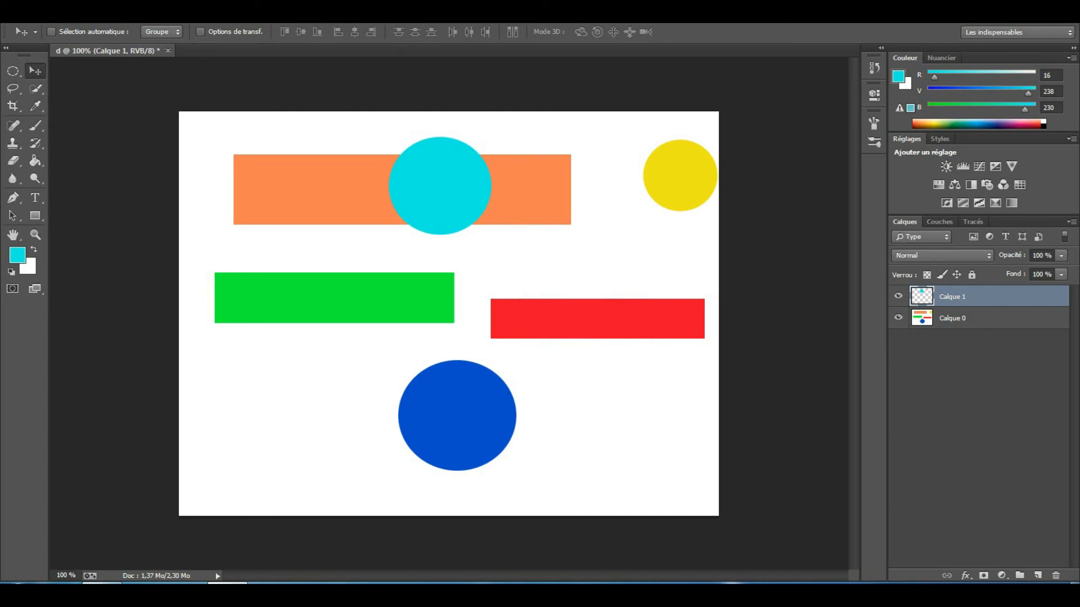
drag(444, 149, 465, 273)
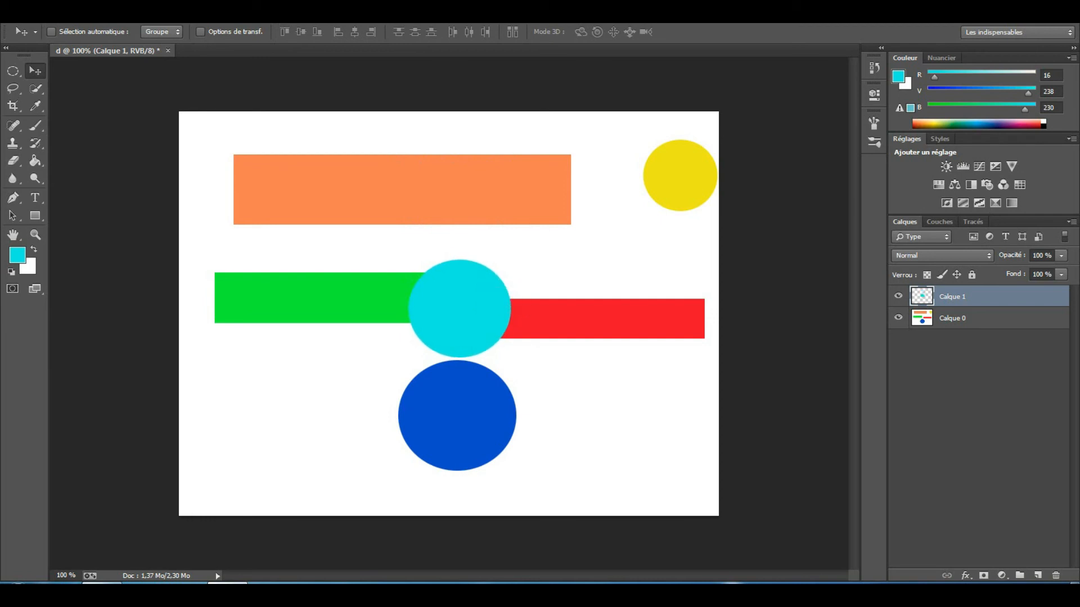
mouse_move(677, 170)
mouse_down()
mouse_move(678, 188)
mouse_move(677, 175)
mouse_up()
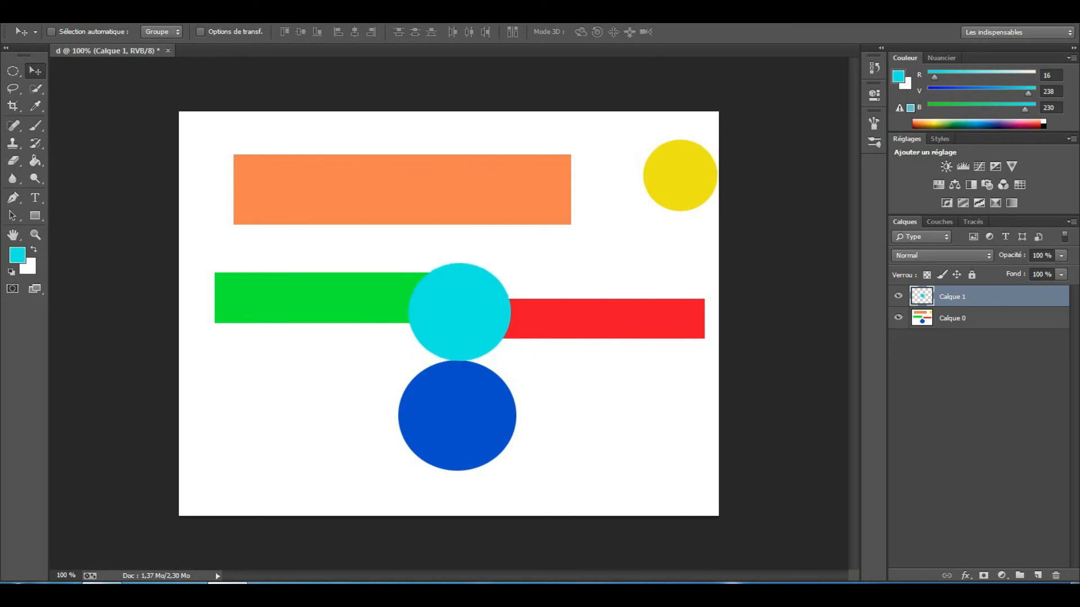
Step: Make Calque 0 the active layer, try to move the yellow circle, and switch back to the Elliptical Marquee tool
click(977, 319)
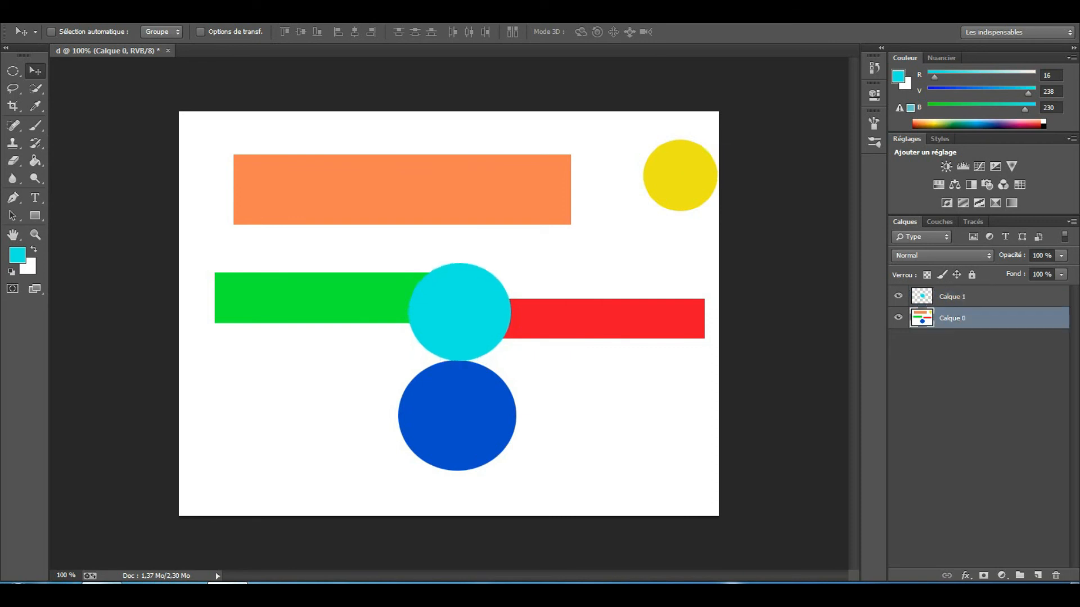
mouse_move(692, 147)
mouse_down()
mouse_move(693, 173)
mouse_move(693, 147)
mouse_up()
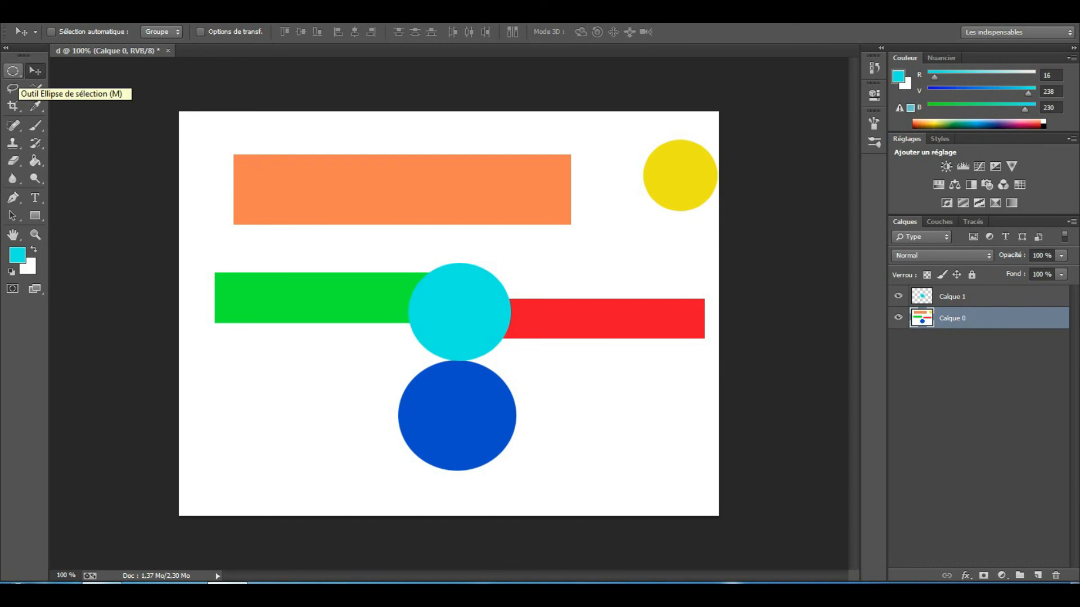
click(13, 70)
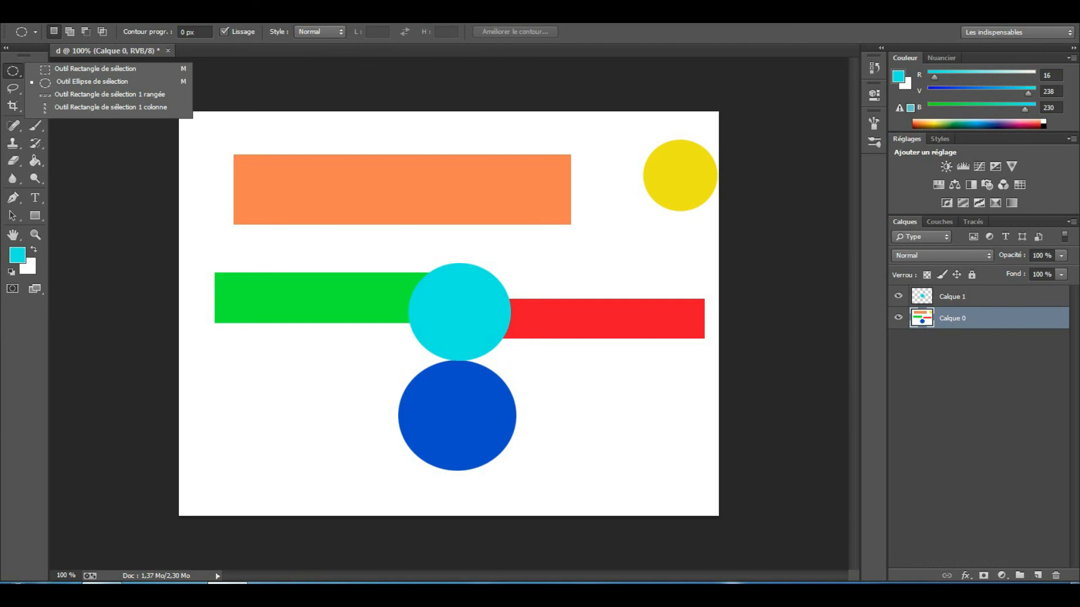
Step: Hide the Layers (Calques) panel and display it again
click(354, 15)
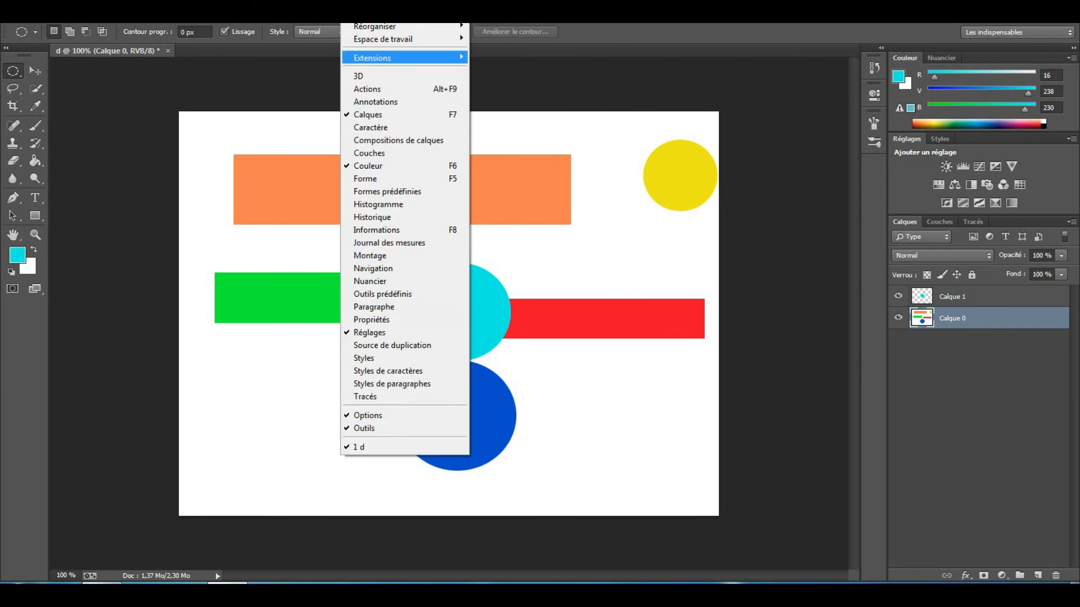
click(369, 114)
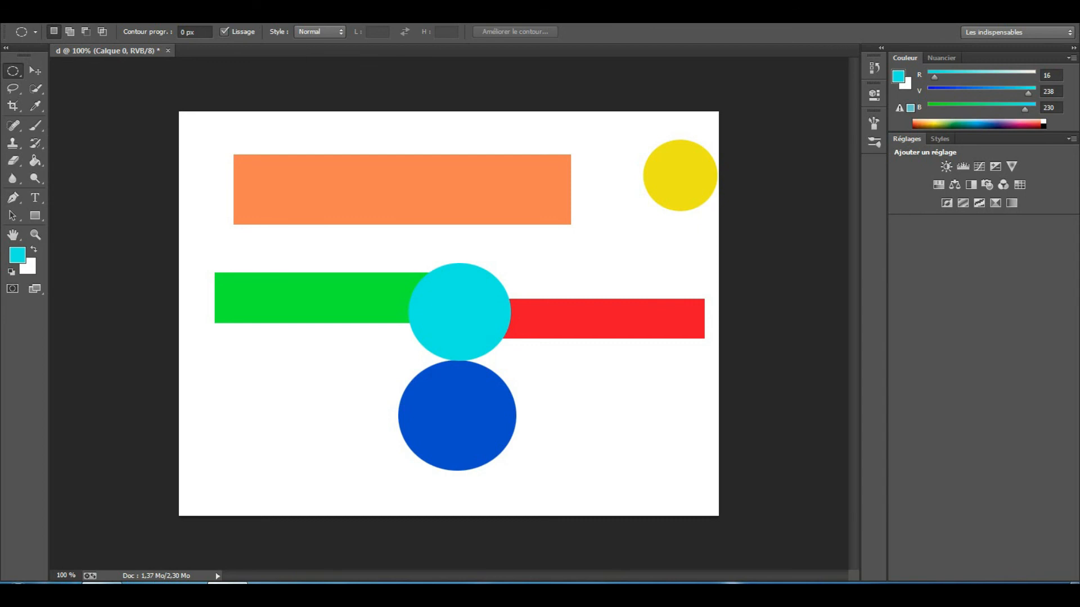
click(356, 16)
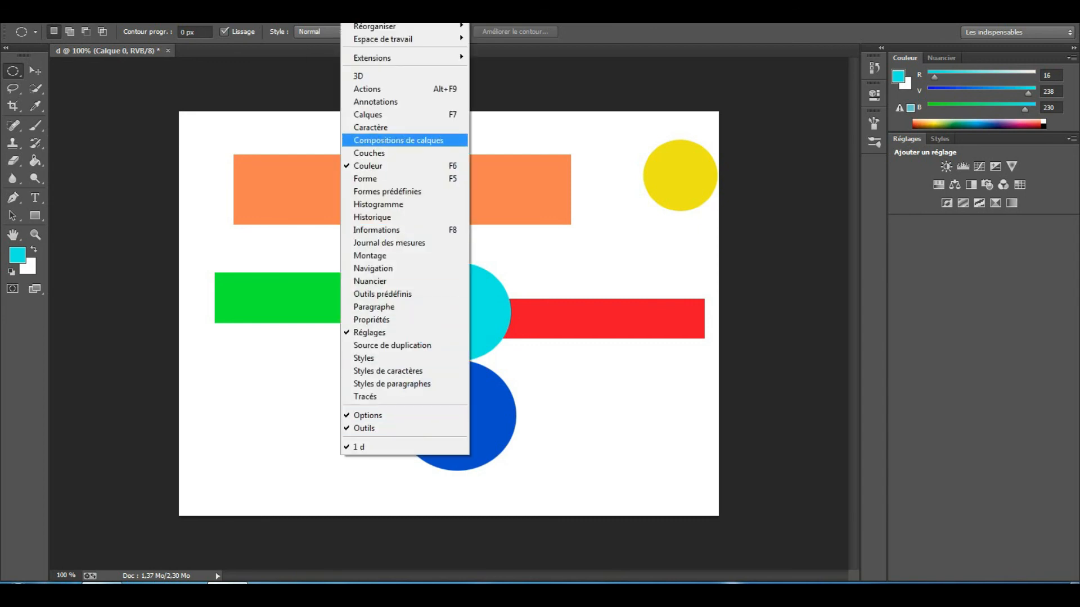
click(368, 114)
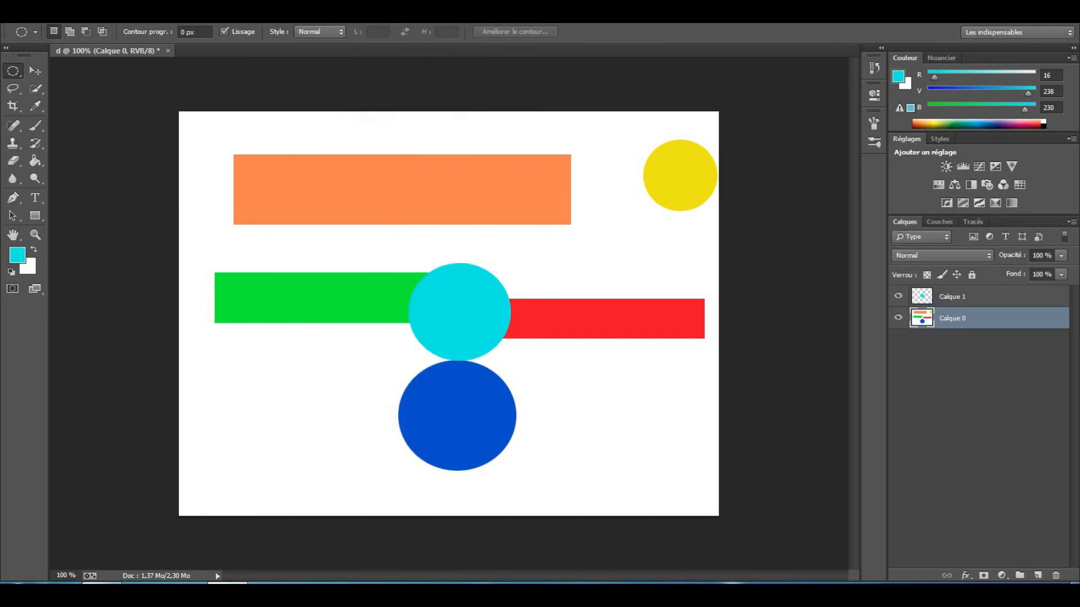